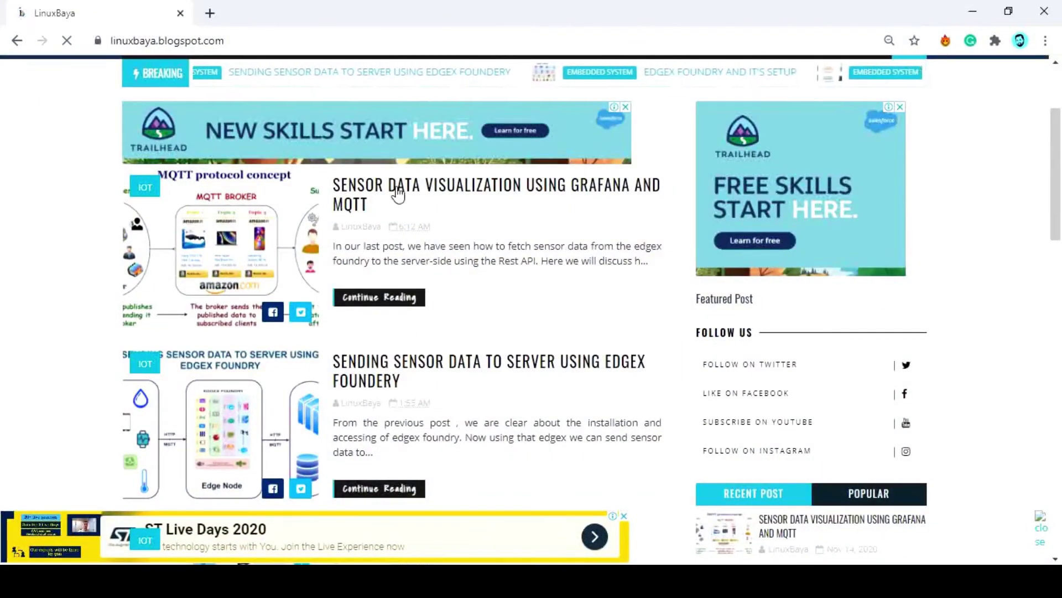
Open the Grafana/MQTT sensor post and select its 'docker pull eclipse-mosquitto' command
left_click(500, 294)
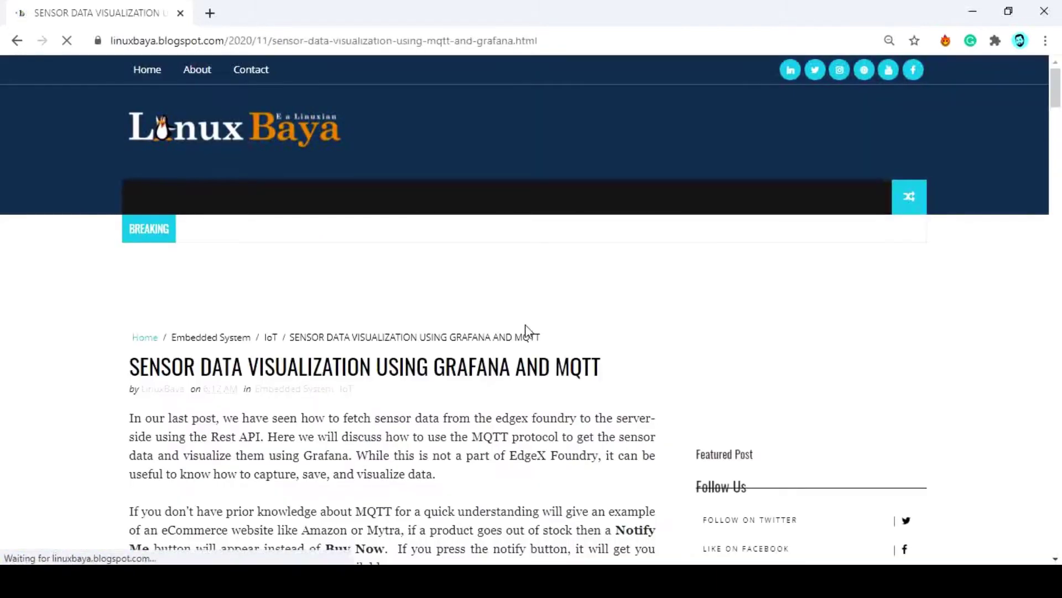
scroll(530, 332, "down", 4)
scroll(534, 339, "down", 3)
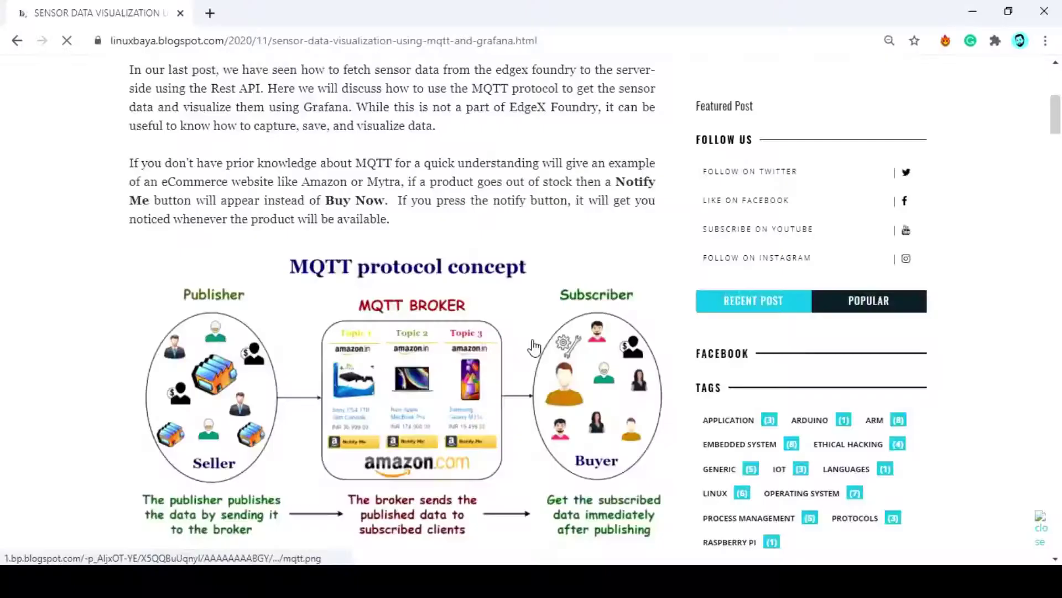
scroll(534, 348, "down", 15)
scroll(534, 348, "up", 3)
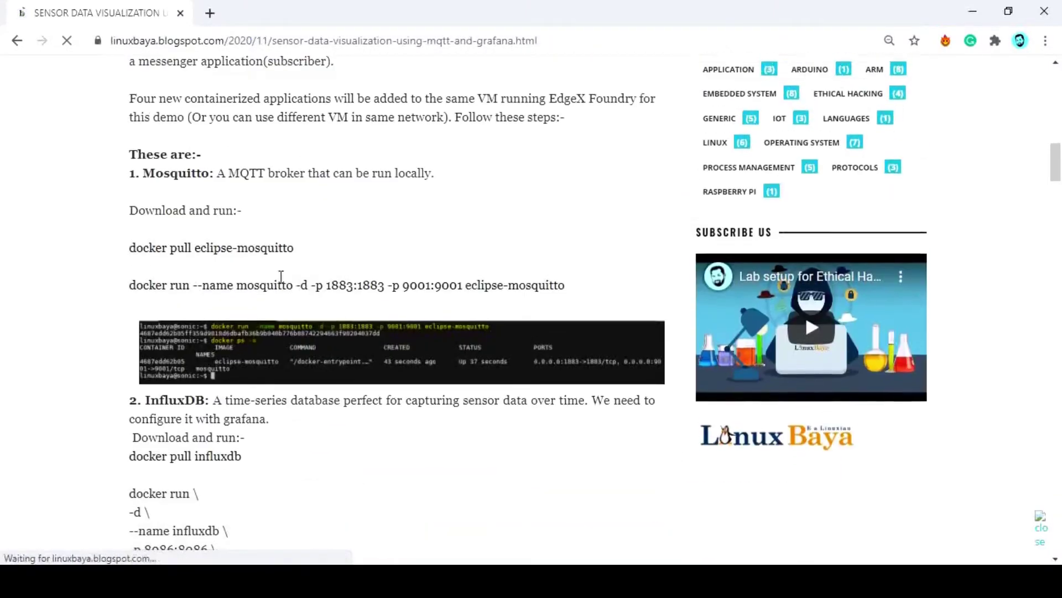
left_click_drag(148, 246, 294, 247)
key("ctrl+c")
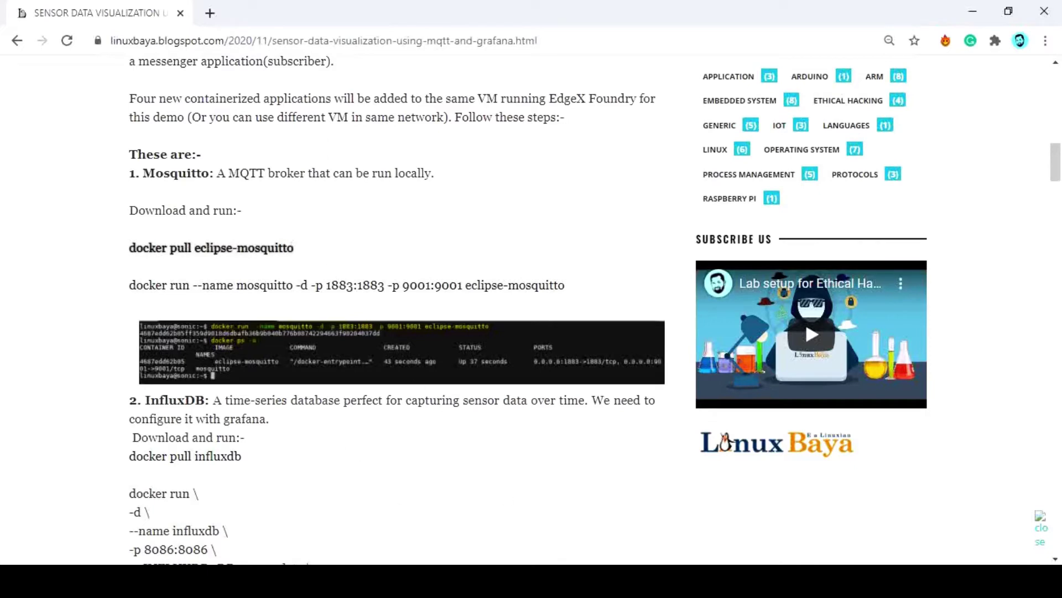
Pull the eclipse-mosquitto image in the terminal
key("alt+Tab")
right_click(352, 235)
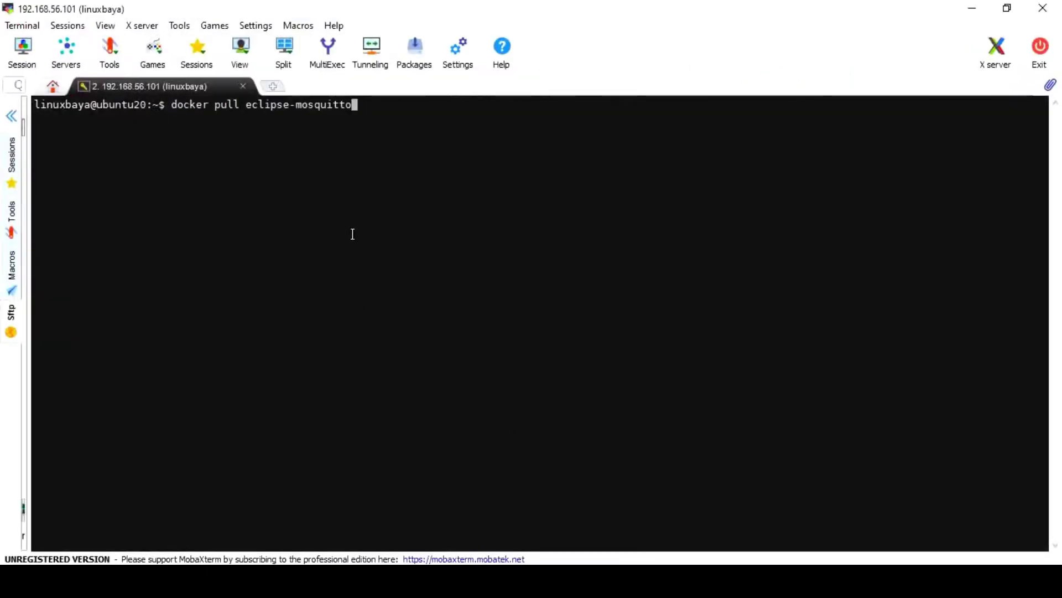
key("Return")
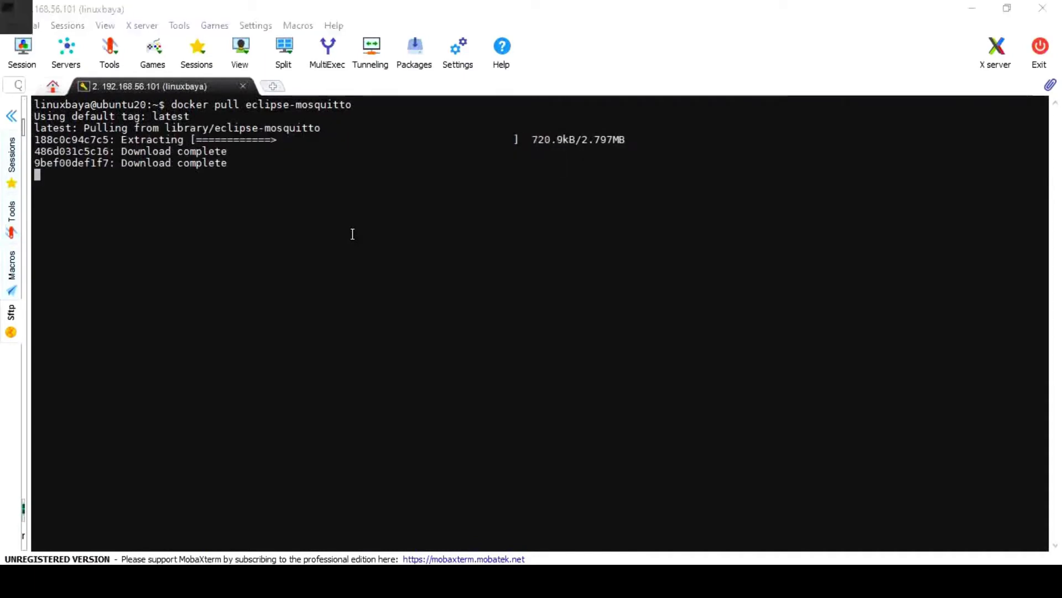
Start a detached mosquitto container publishing ports 1883 and 9001
key("alt+Tab")
left_click_drag(131, 284, 565, 288)
key("ctrl+c")
key("alt+Tab")
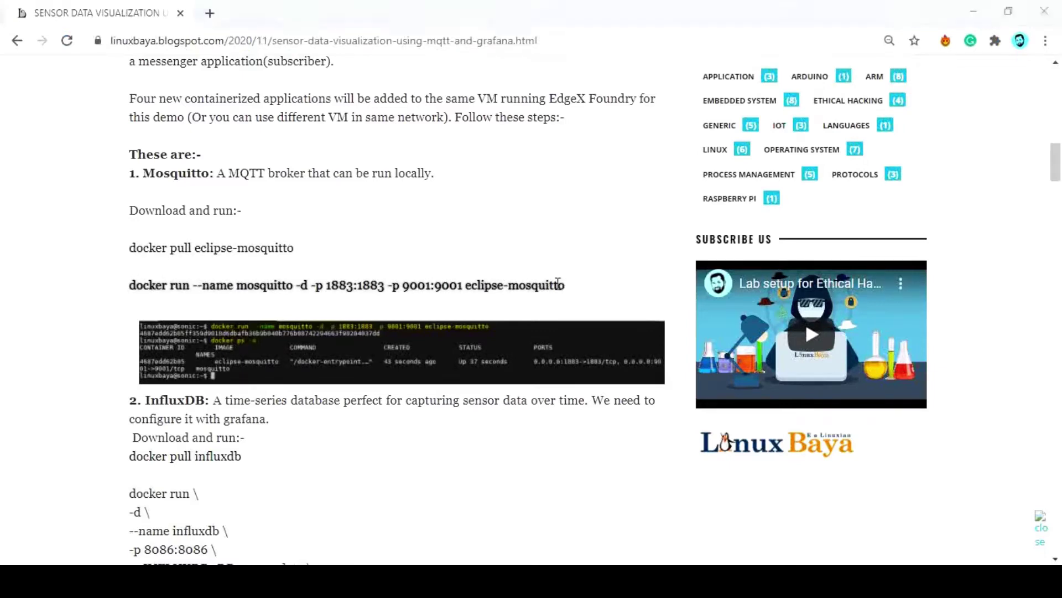
right_click(425, 282)
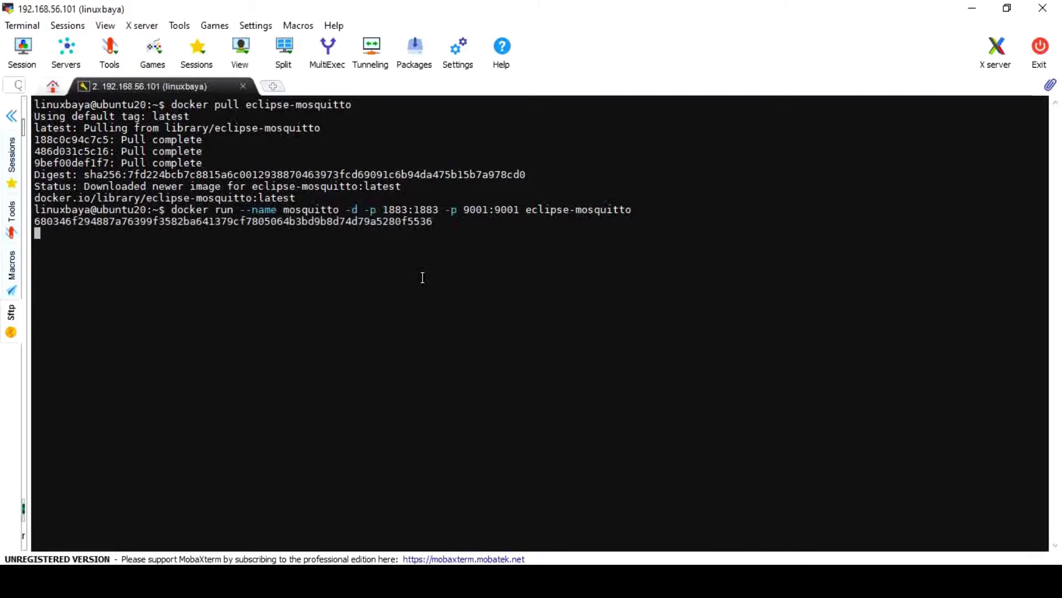
key("alt+Tab")
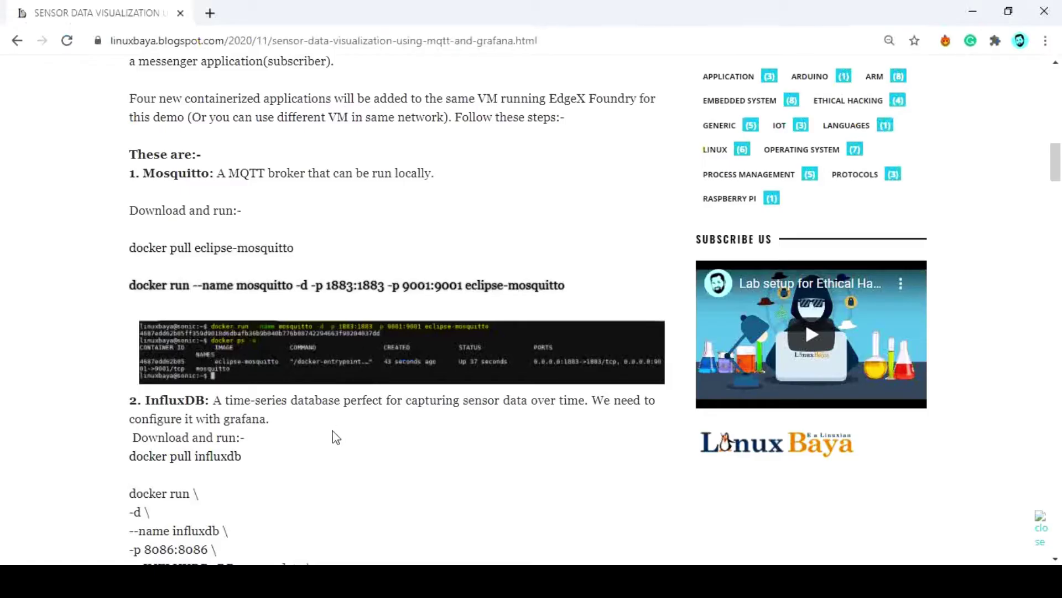
Pull the influxdb image with 'docker pull influxdb'
scroll(336, 437, "down", 3)
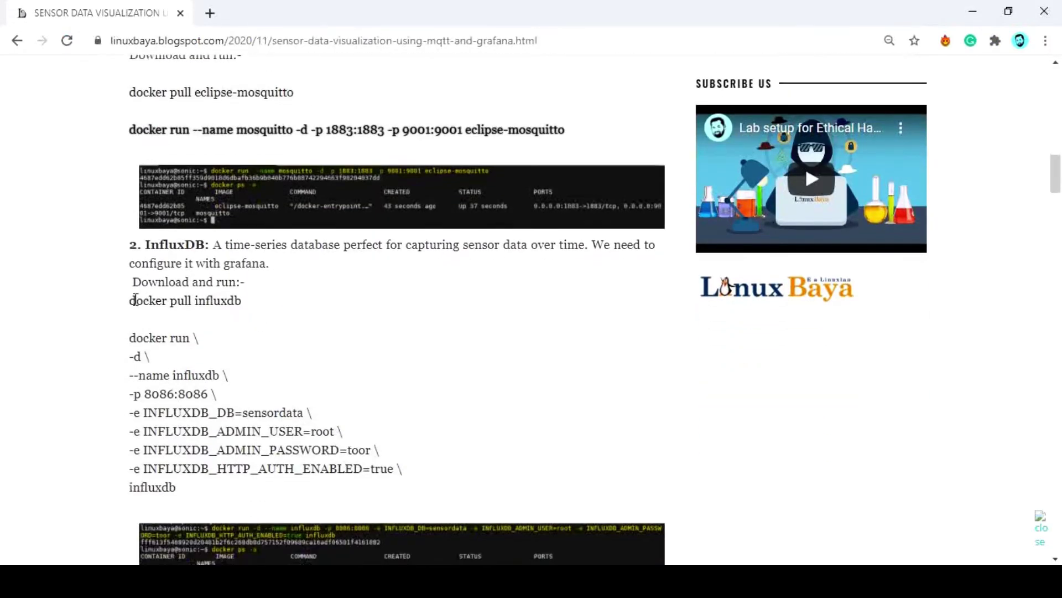
left_click_drag(132, 299, 237, 300)
key("ctrl+c")
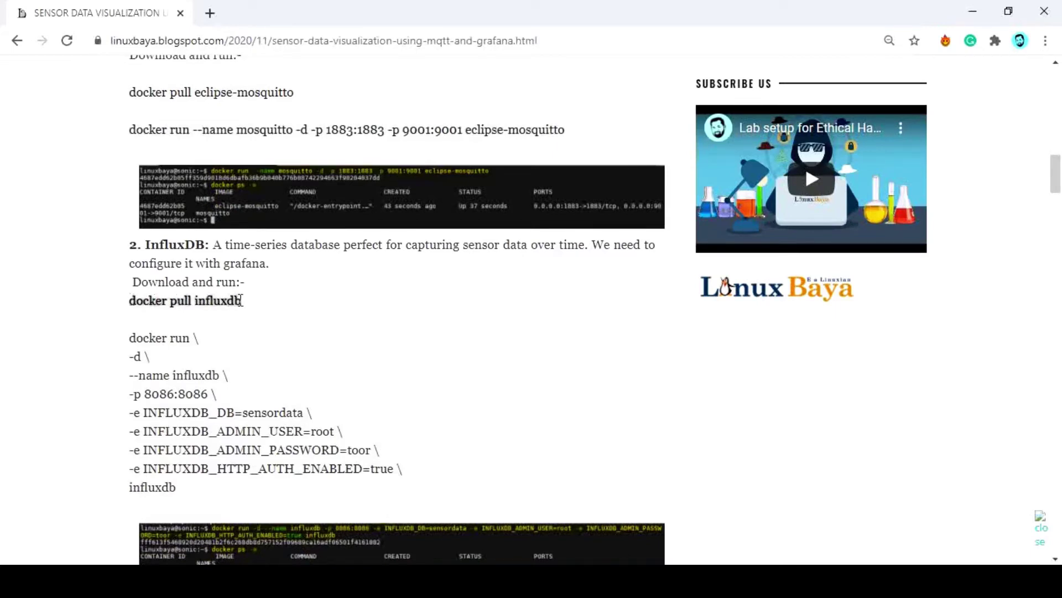
key("alt+Tab")
right_click(280, 297)
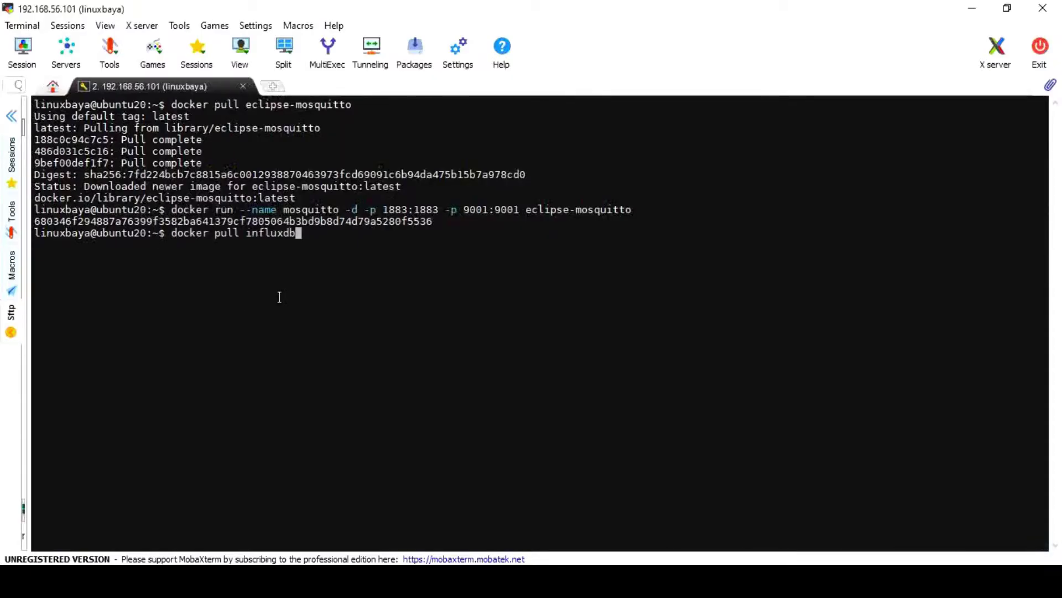
key("Return")
Run the multi-line influxdb container command on port 8086 with database sensordata
key("alt+Tab")
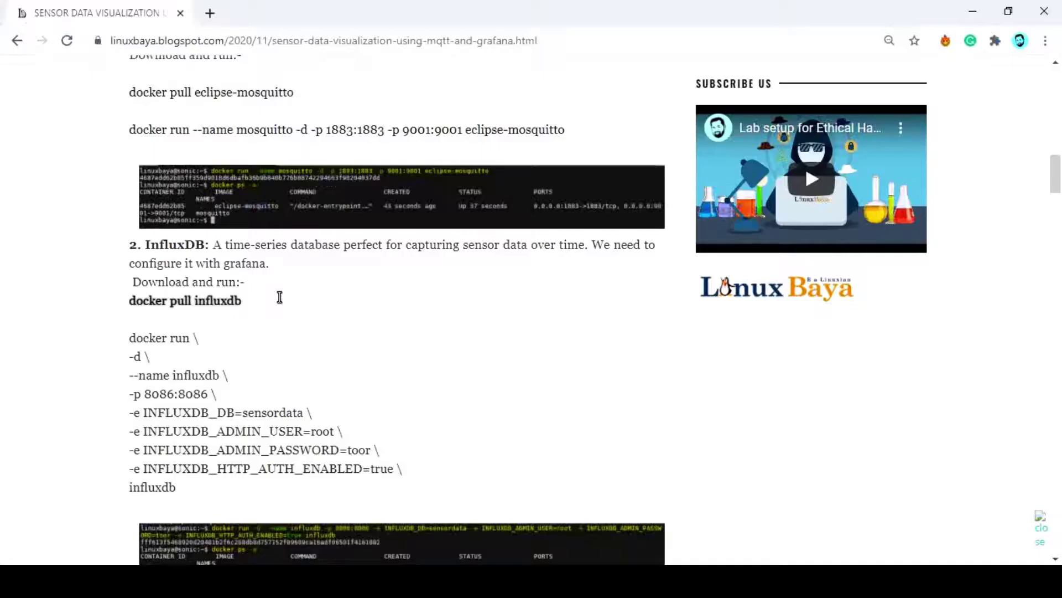
left_click_drag(131, 339, 182, 493)
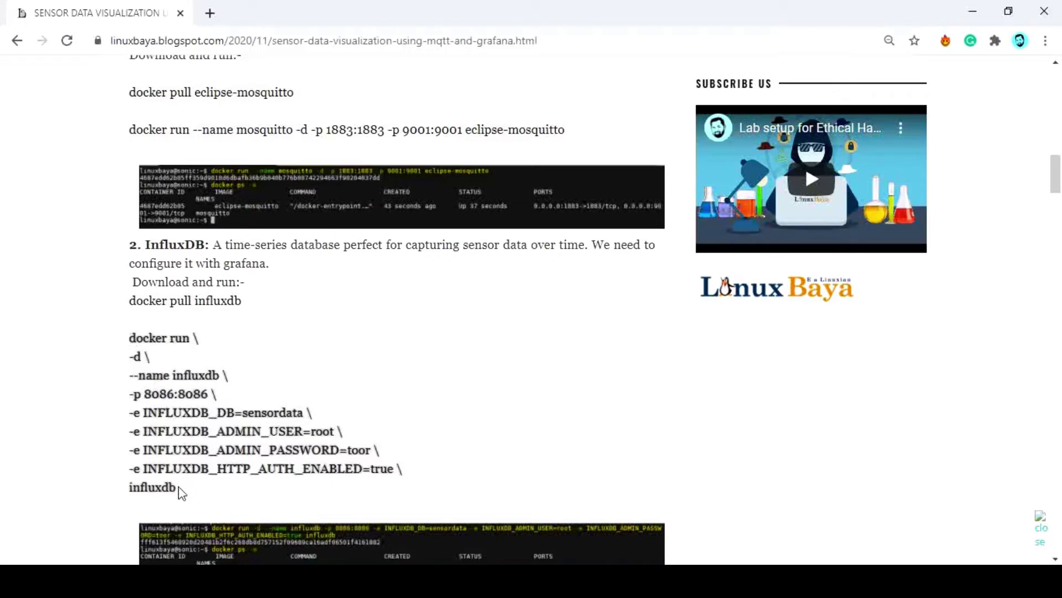
key("alt+Tab")
right_click(267, 372)
left_click(473, 376)
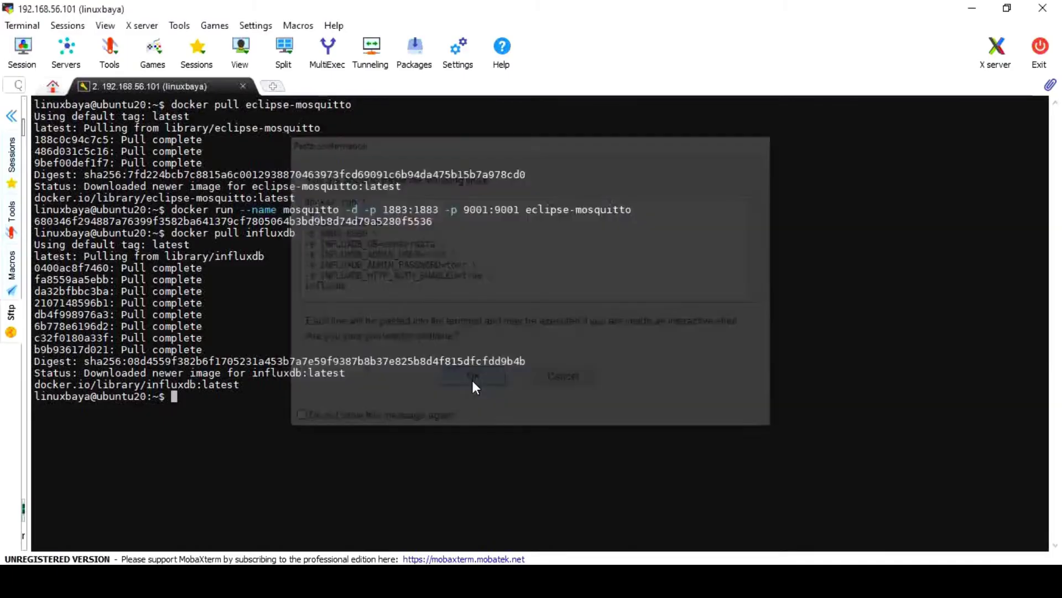
key("Return")
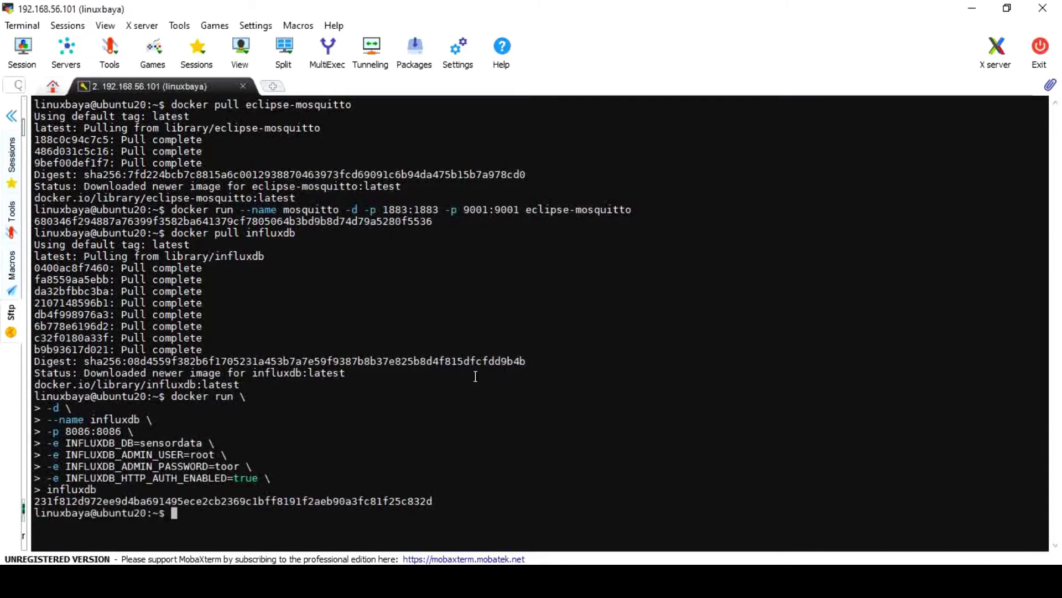
Pull grafana/grafana and start a detached grafana container on port 3000
key("alt+Tab")
scroll(493, 415, "down", 7)
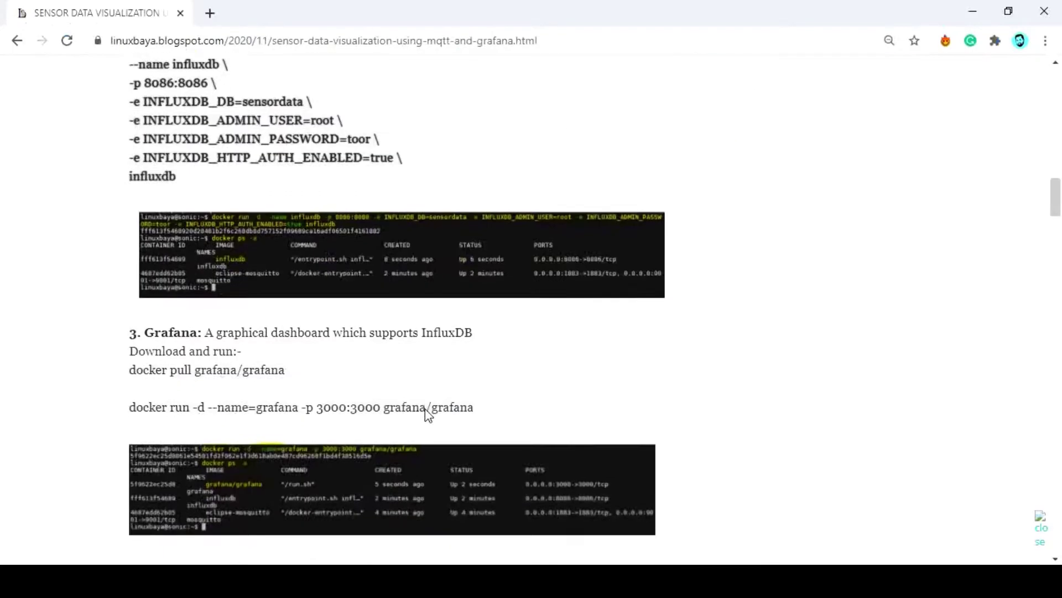
left_click_drag(133, 289, 281, 294)
key("ctrl+c")
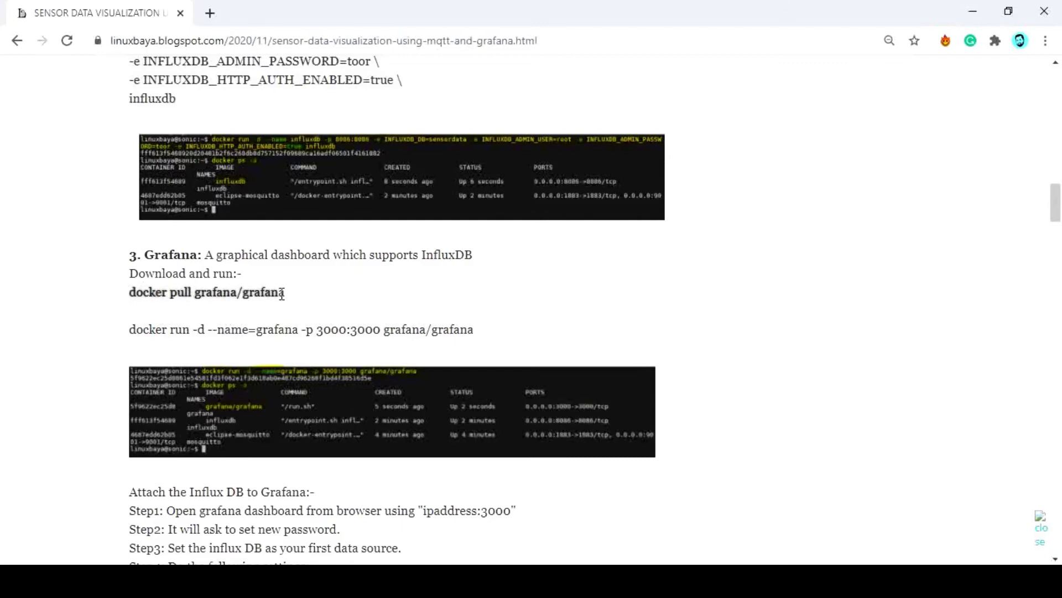
key("alt+Tab")
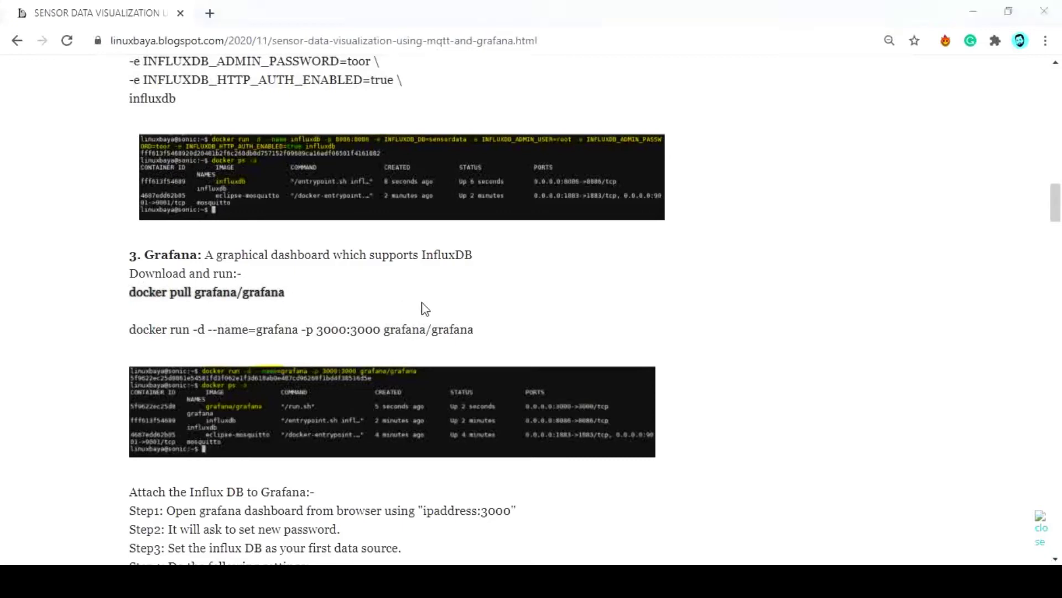
right_click(361, 335)
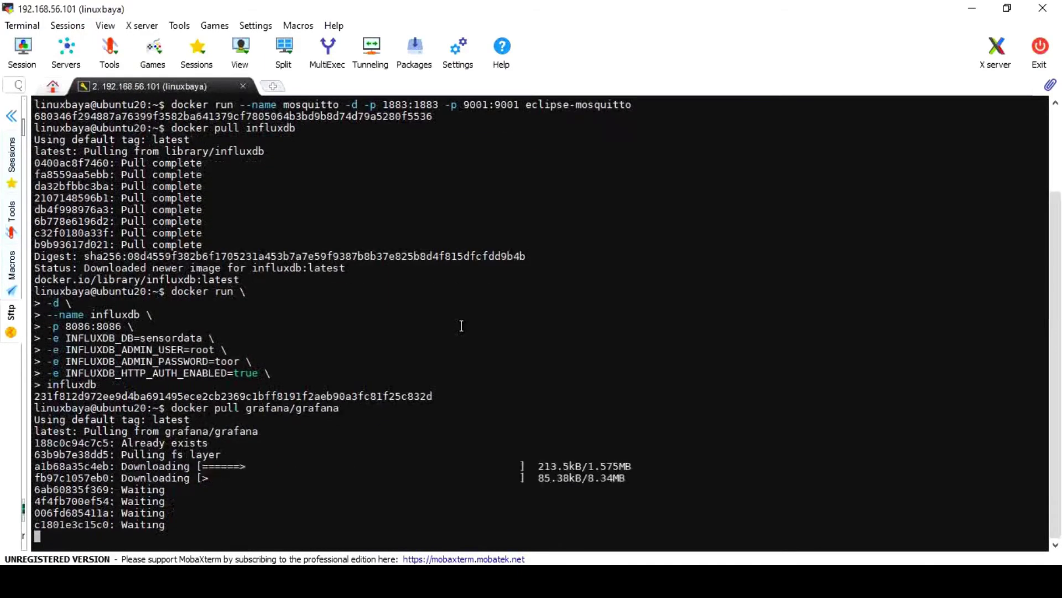
key("alt+Tab")
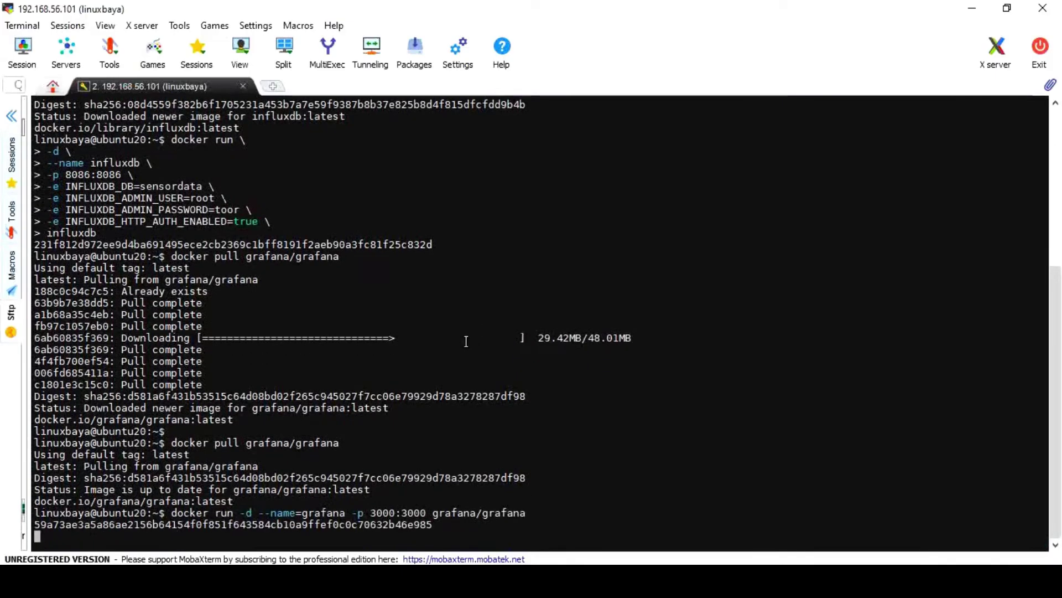
double_click(386, 513)
key("alt+Tab")
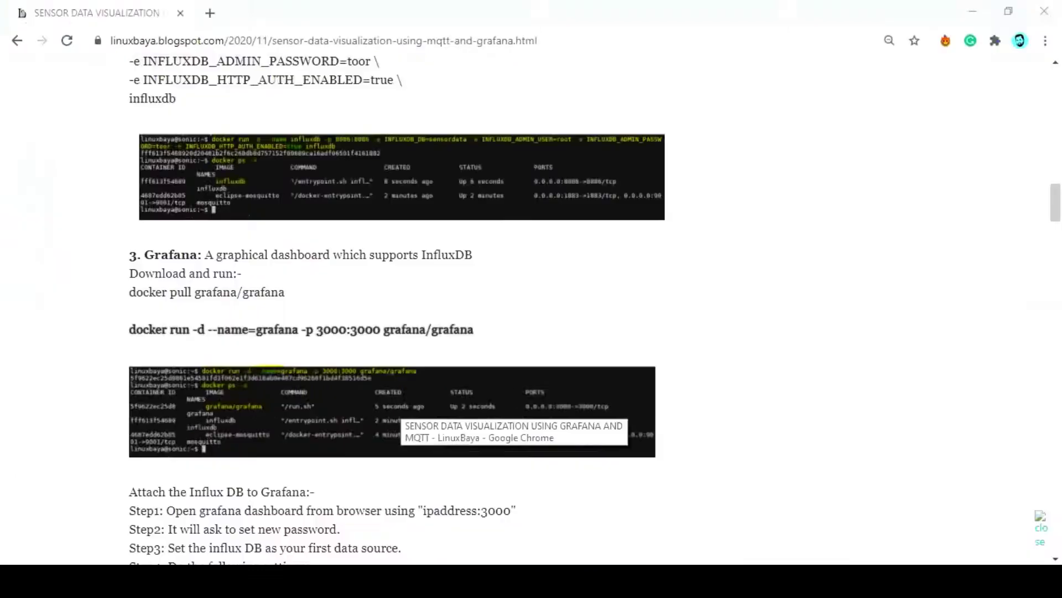
Open the Grafana server at 192.168.56.101:3000
left_click(210, 13)
type("192.16")
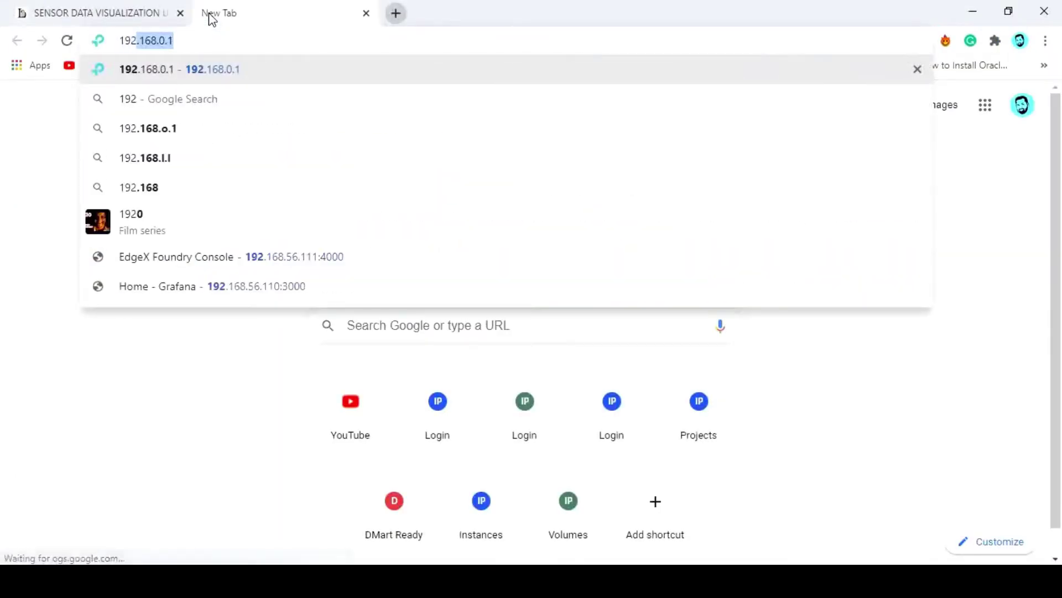
type("8.56")
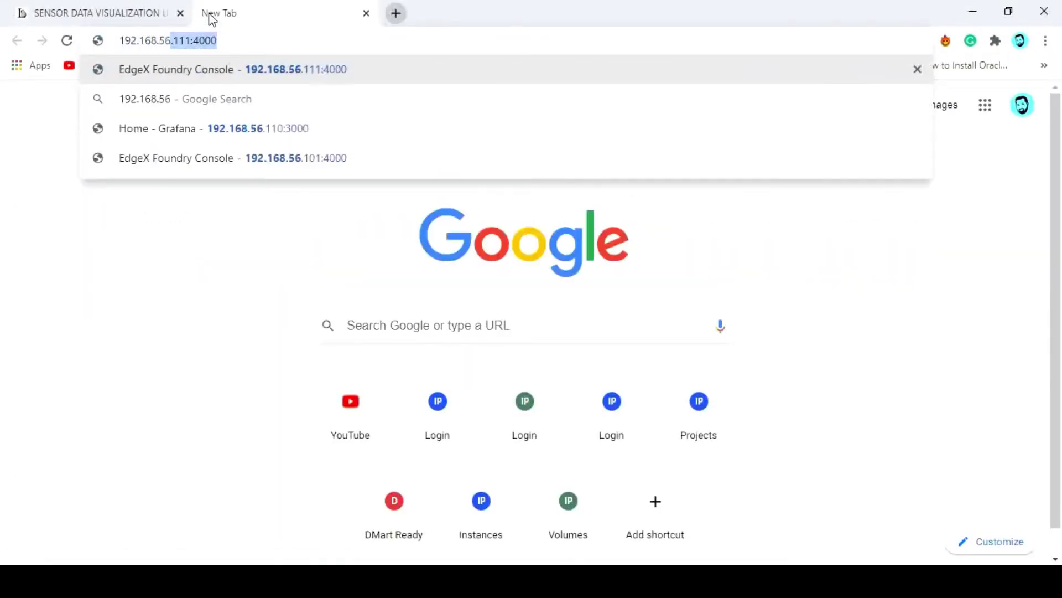
type(".101:3000")
key("Return")
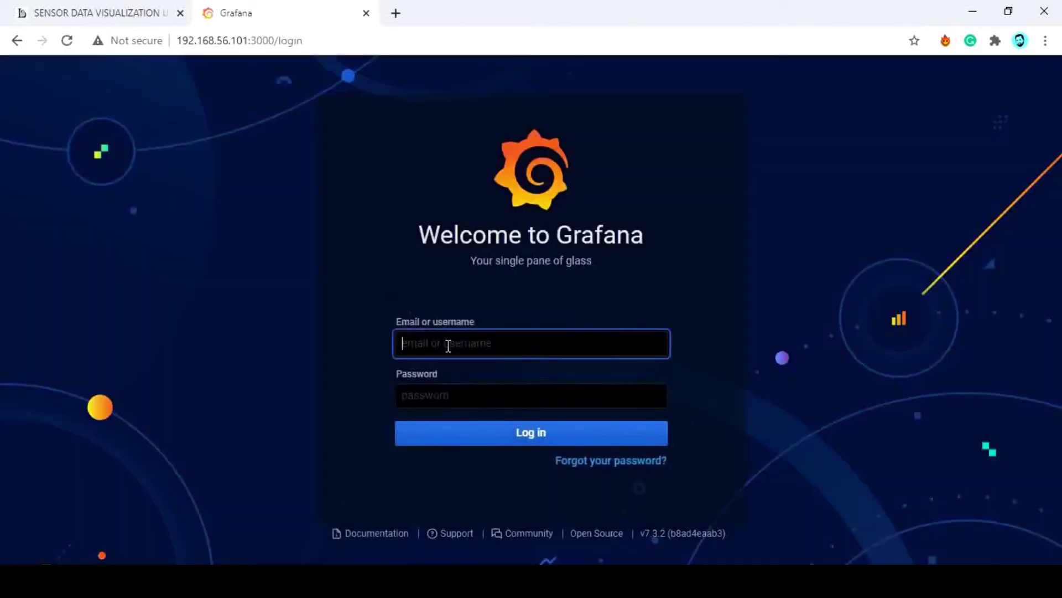
Sign in with the default admin account, retrying after a wrong password
type("admin")
left_click(447, 386)
type("1234")
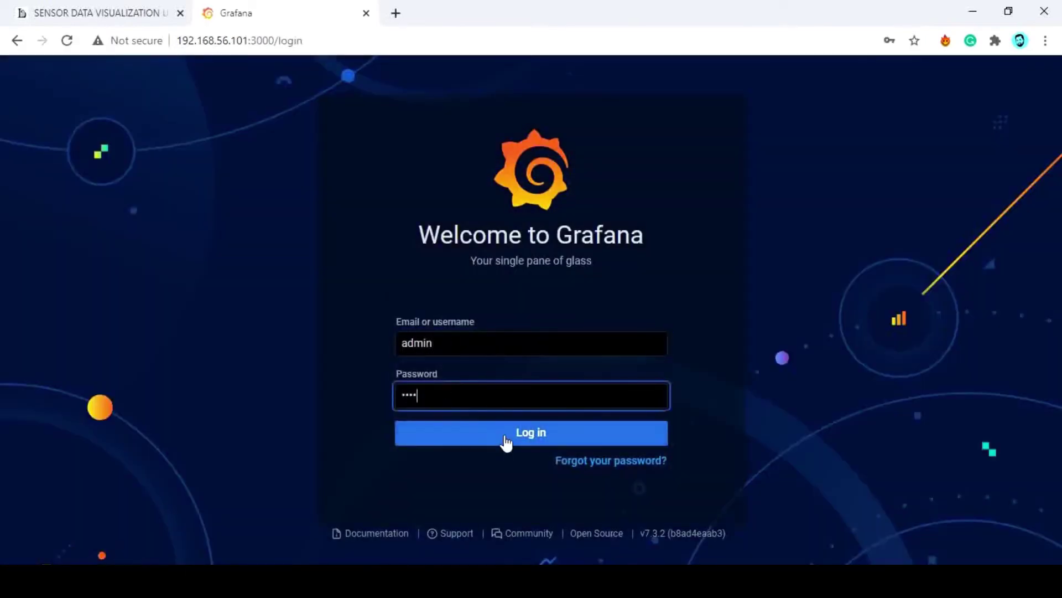
left_click(506, 440)
left_click(451, 397)
key("BackSpace")
key("BackSpace")
key("BackSpace")
key("BackSpace")
type("admin")
left_click(489, 436)
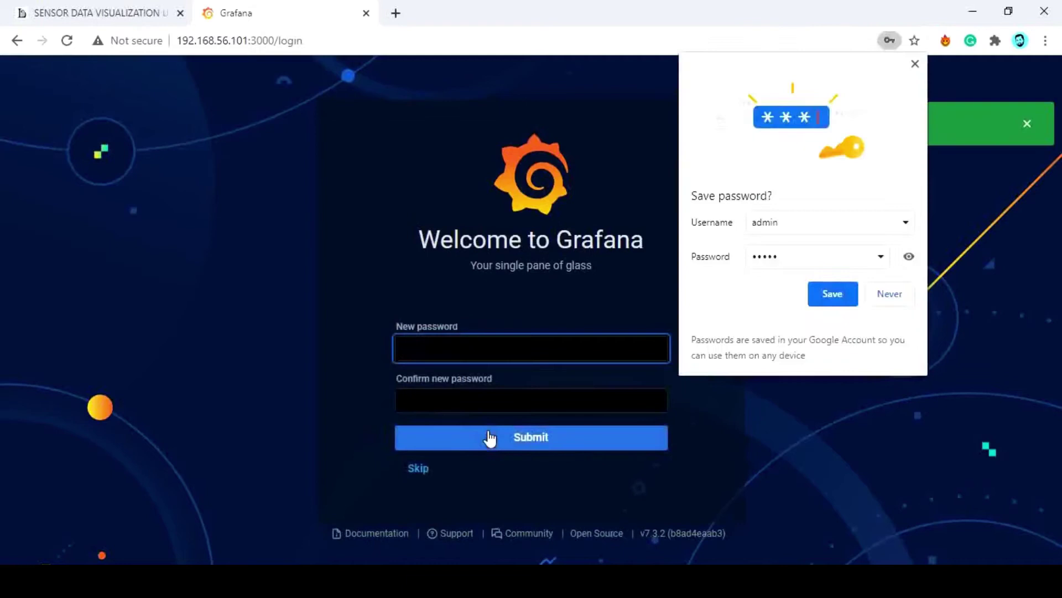
Skip the password change and start adding an InfluxDB data source
left_click(673, 260)
left_click(423, 468)
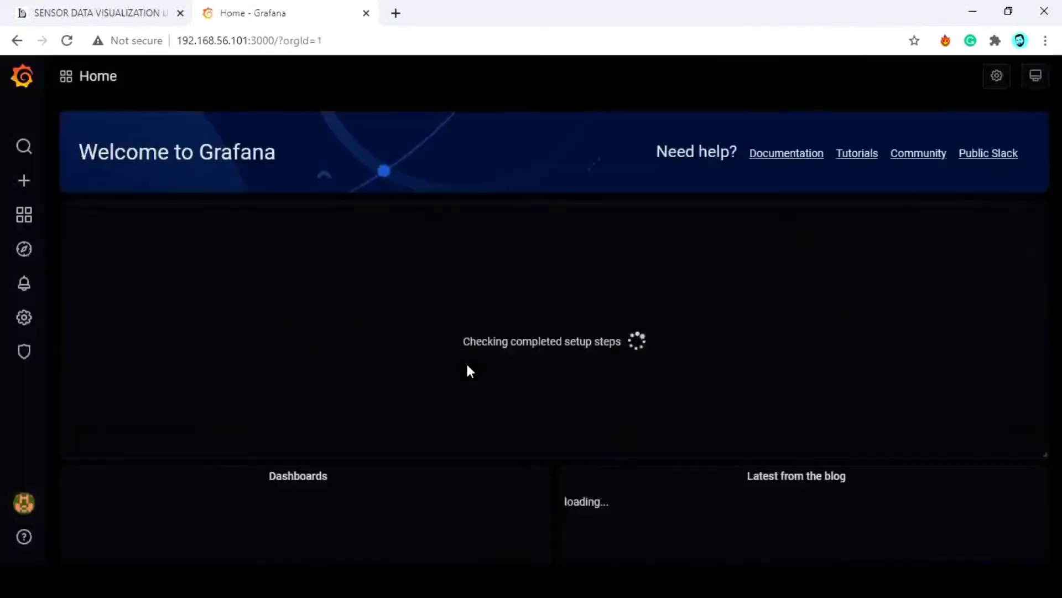
left_click(661, 309)
scroll(719, 387, "down", 3)
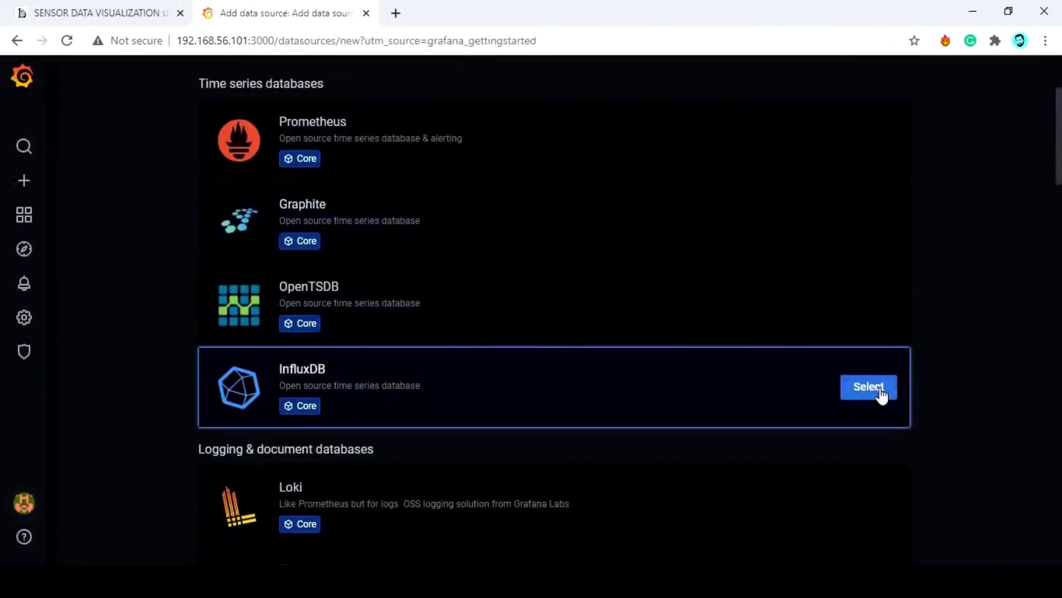
left_click(881, 393)
type("htt")
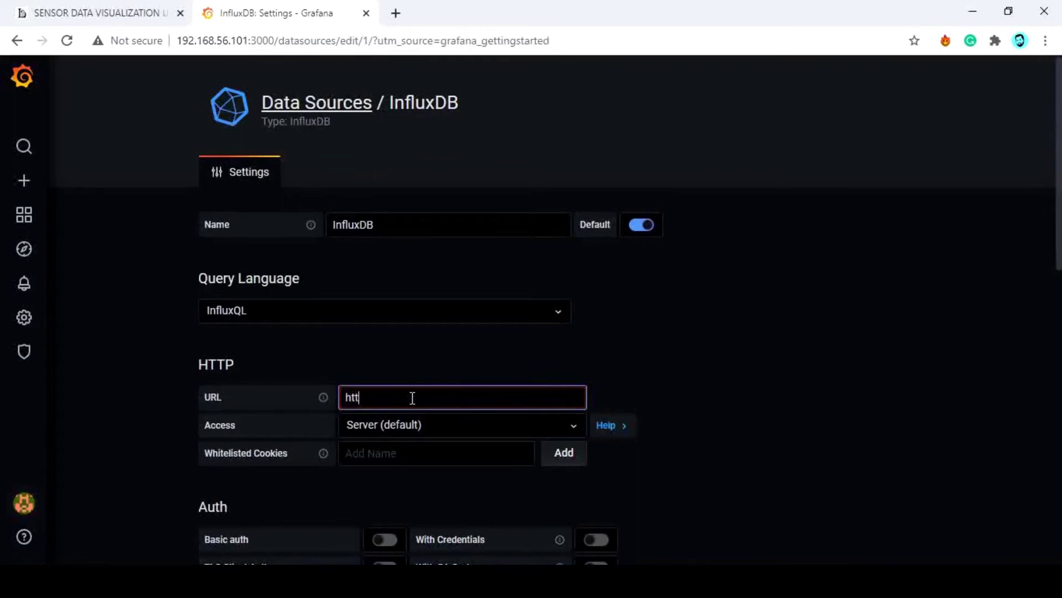
type("p://192.168.56.101:8086")
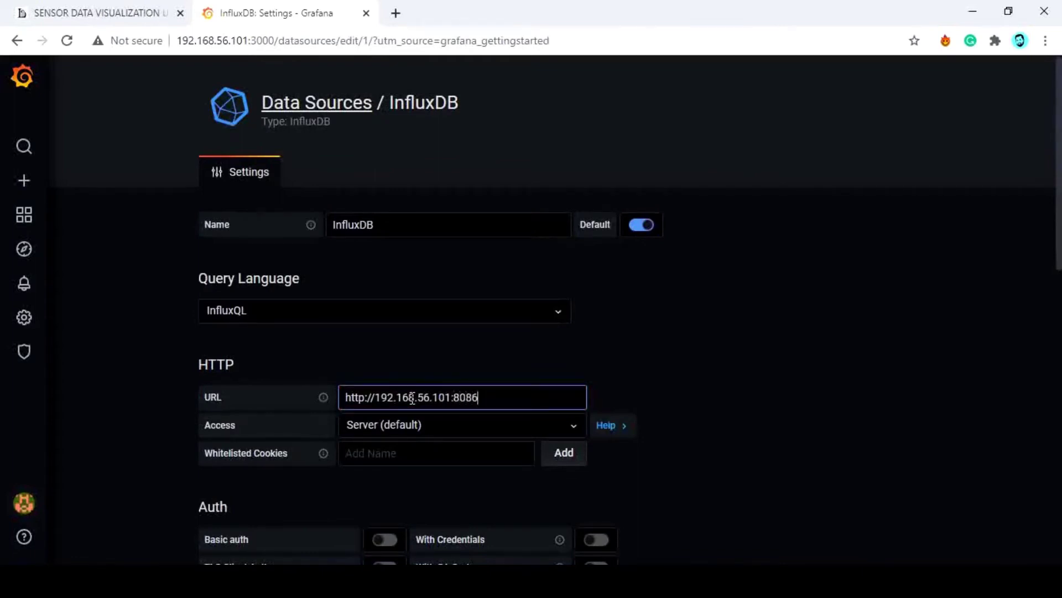
left_click(667, 509)
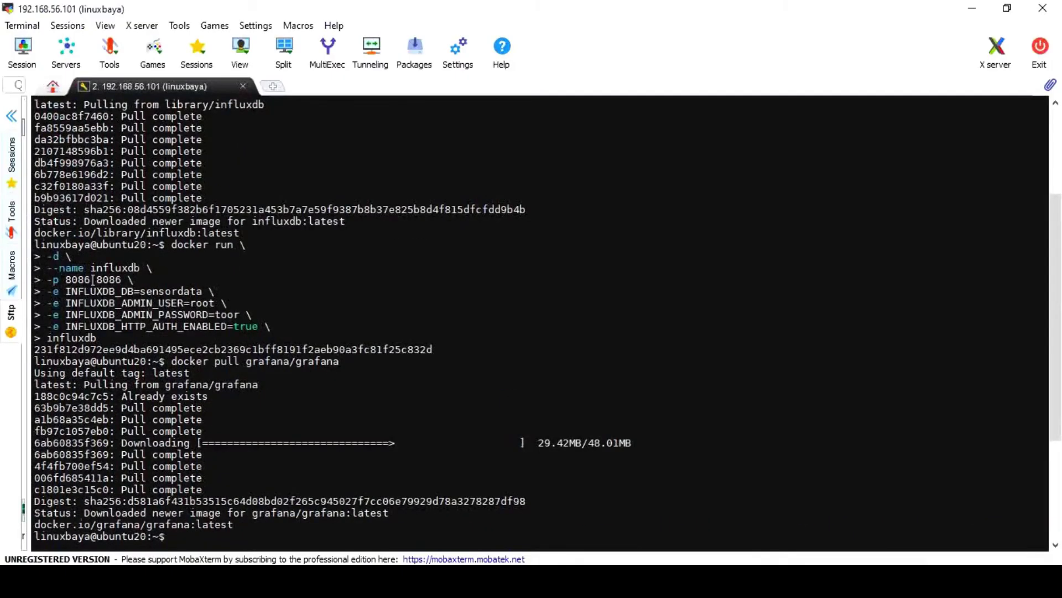
left_click_drag(55, 290, 265, 314)
key("alt+Tab")
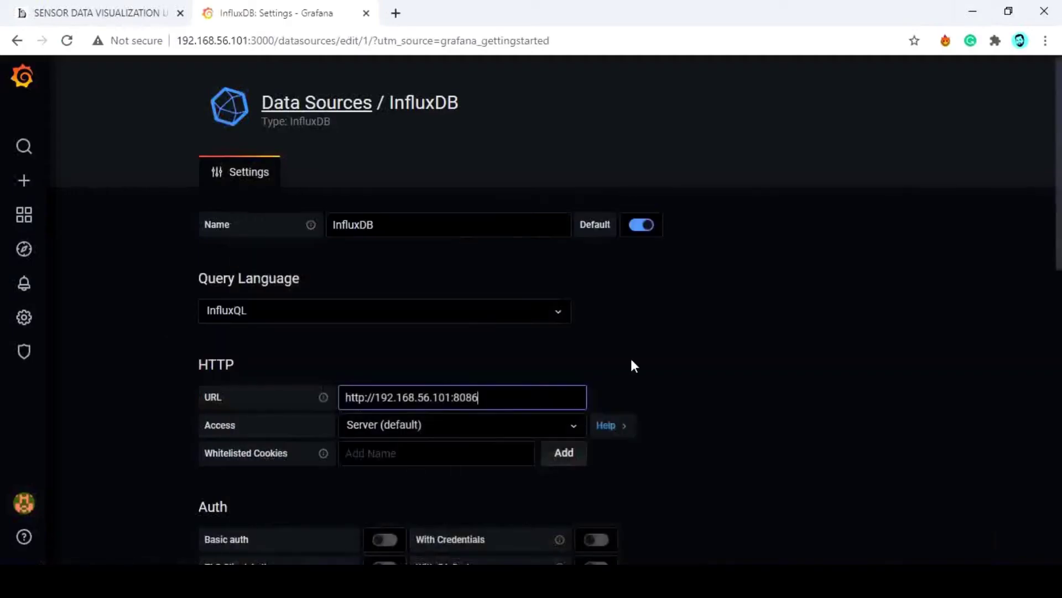
scroll(635, 366, "down", 10)
left_click(356, 244)
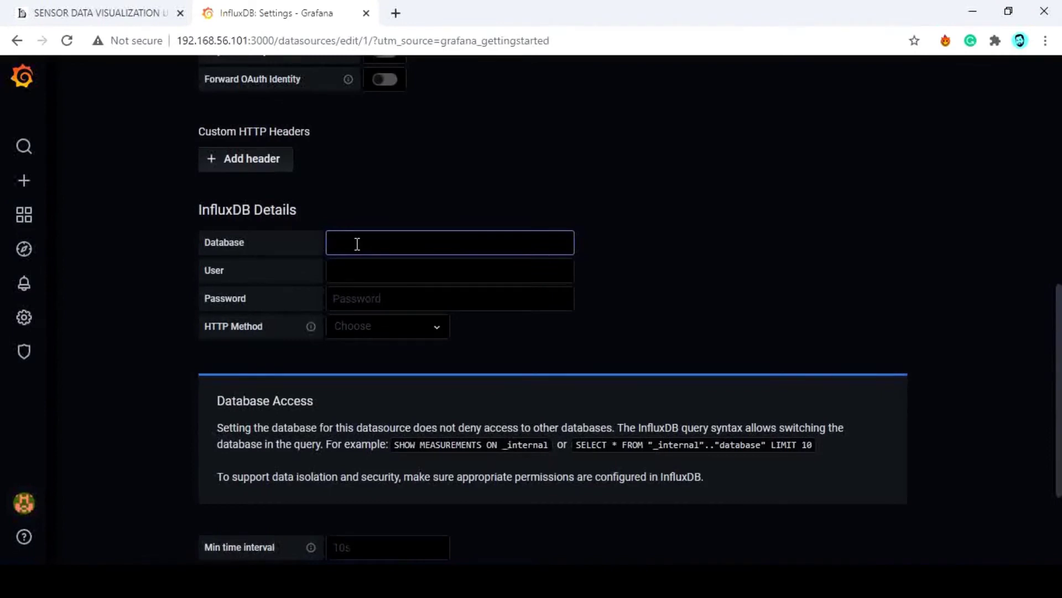
type("sensordata")
key("alt+Tab")
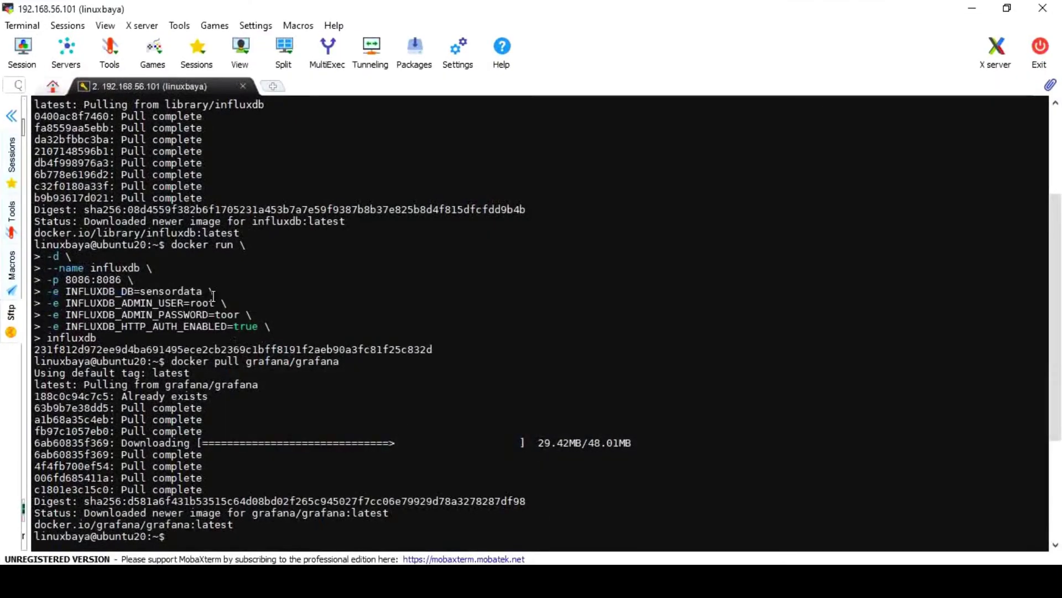
double_click(248, 293)
key("alt+Tab")
Enter the database user and password, then Save & Test the data source
left_click(370, 281)
type("root")
key("Tab")
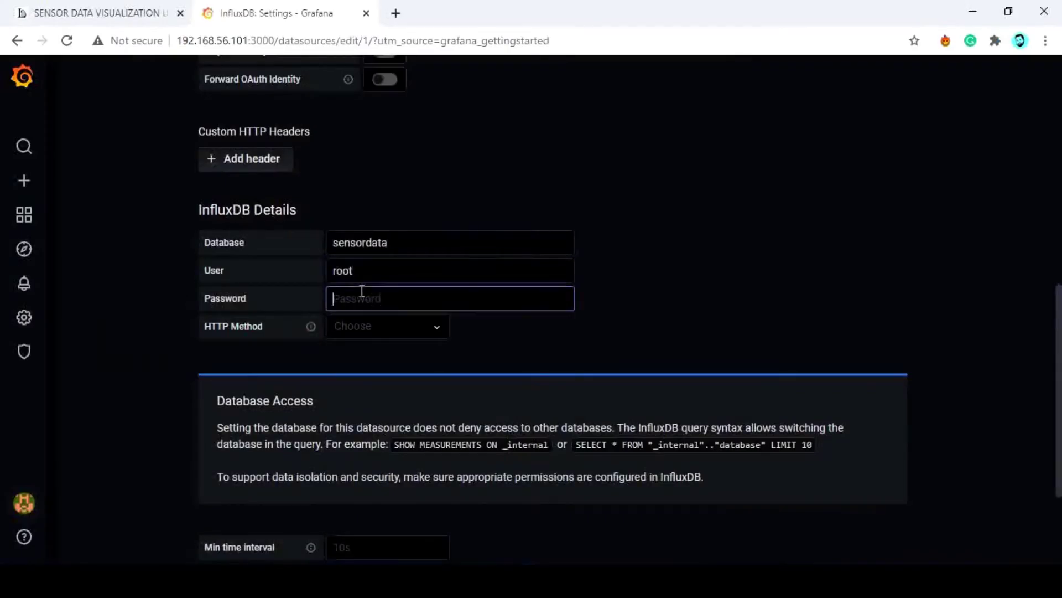
type("root")
scroll(501, 376, "down", 3)
left_click(265, 472)
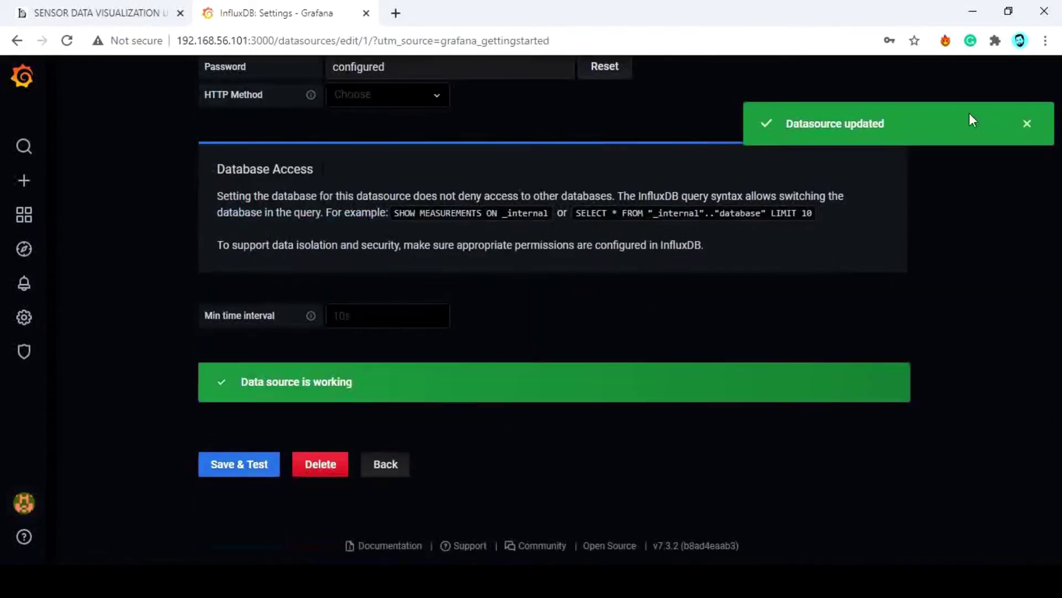
left_click(973, 11)
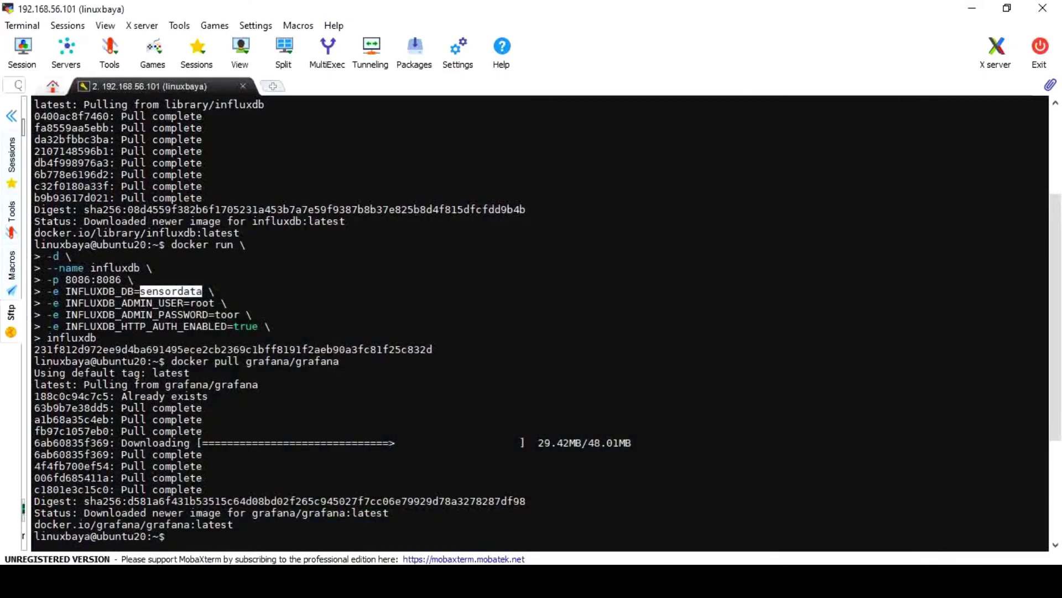
Open the blog's subscriber.zip download link in a new tab
key("alt+Tab")
left_click(100, 13)
scroll(472, 324, "down", 15)
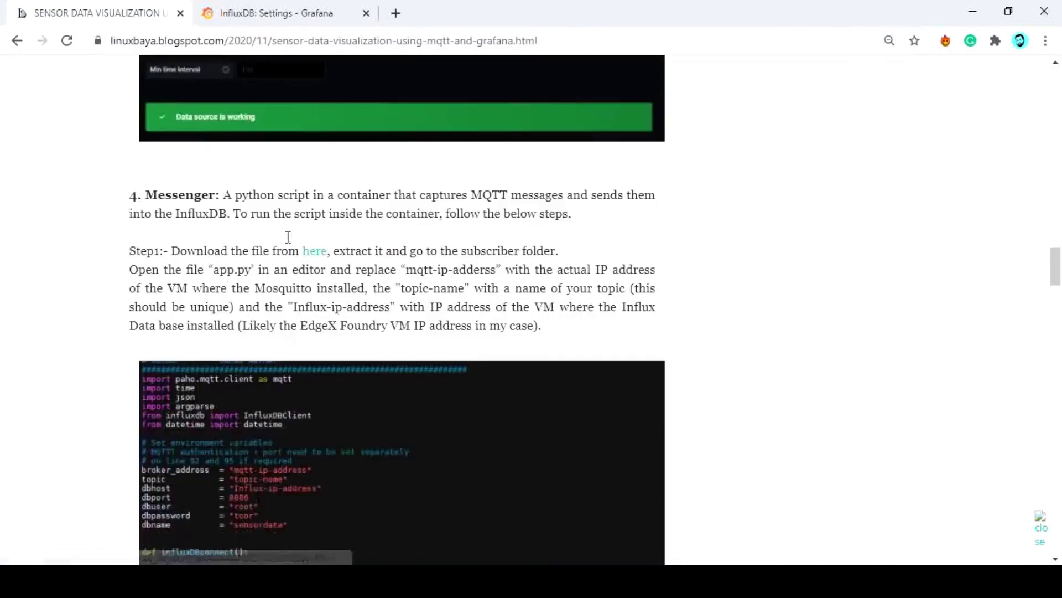
left_click(315, 256, "ctrl")
key("ctrl+Tab")
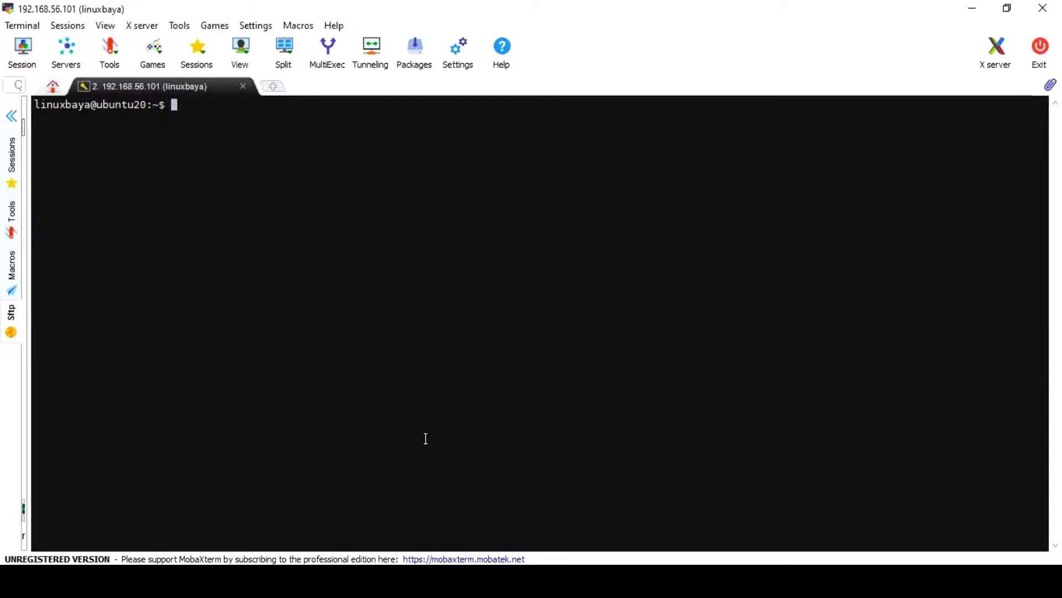
Change into ~/edgex/subscriber, listing the contents of each folder
key("Tab")
key("Return")
type("ls")
key("Return")
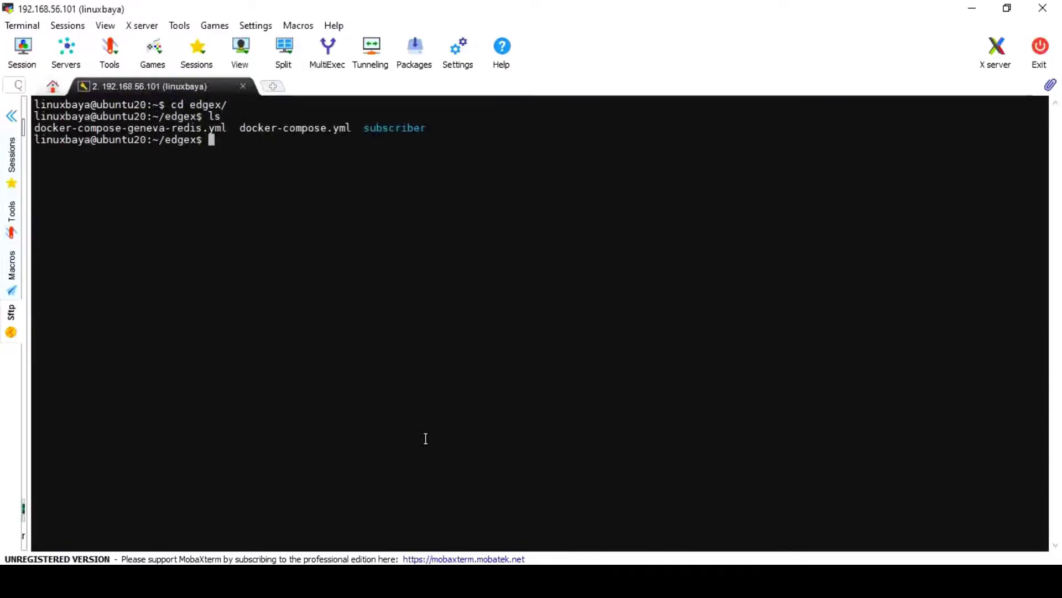
type("cd su")
key("Tab")
key("Return")
type("ls")
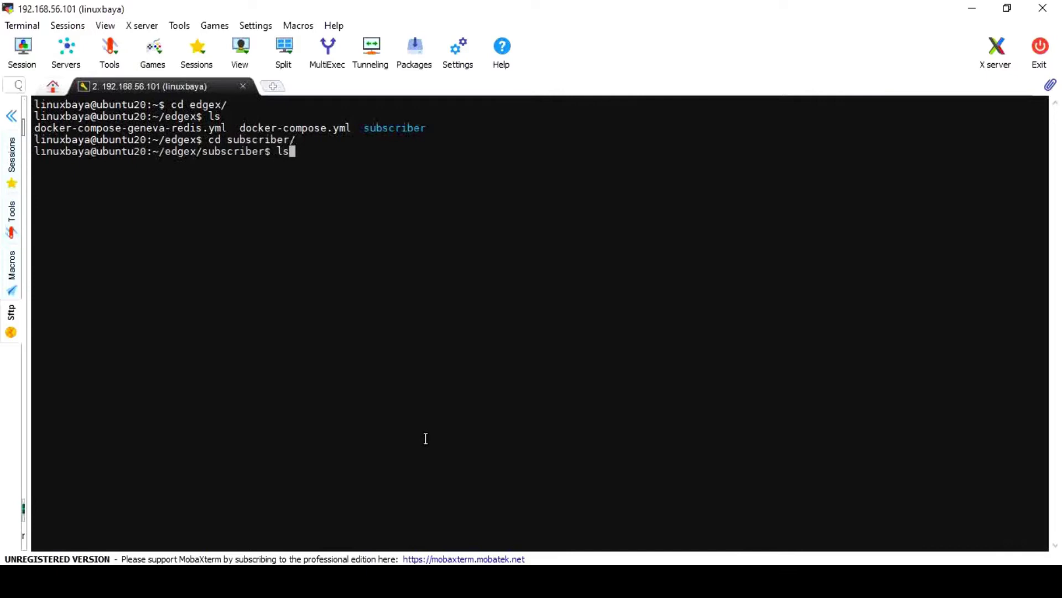
key("Return")
Open app.py in vi and set broker_address to 192.168.56.101 and topic to edgex-topic
type("vi ")
type("app.py")
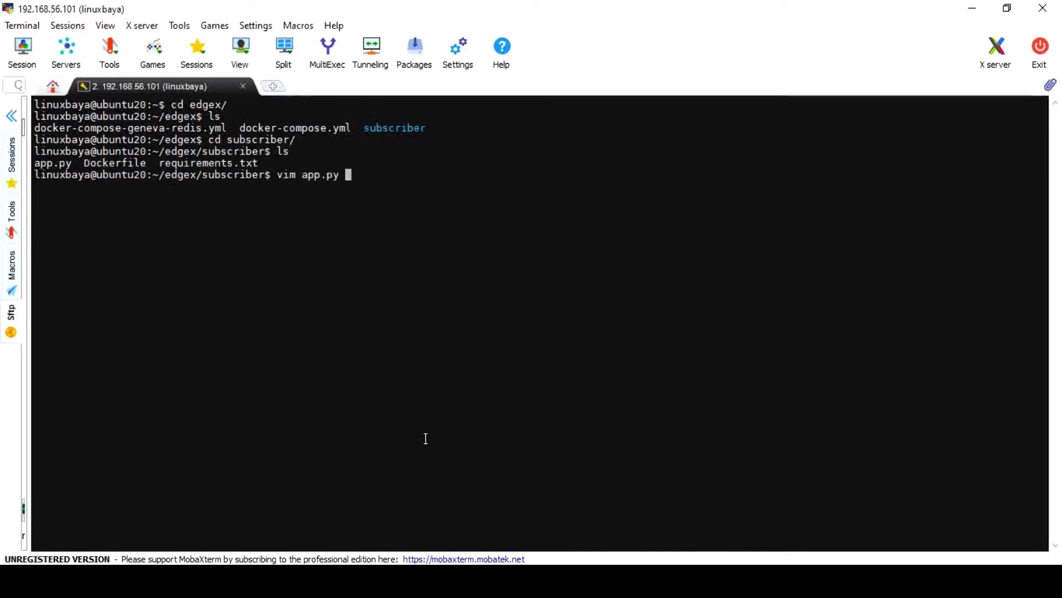
key("Return")
key("Down")
key("Down")
key("Down")
key("Down")
key("Down")
key("Down")
key("Down")
key("Down")
key("Down")
key("Down")
key("Down")
key("Down")
key("Down")
key("Down")
key("Down")
key("Down")
key("Down")
key("Down")
key("Down")
key("Down")
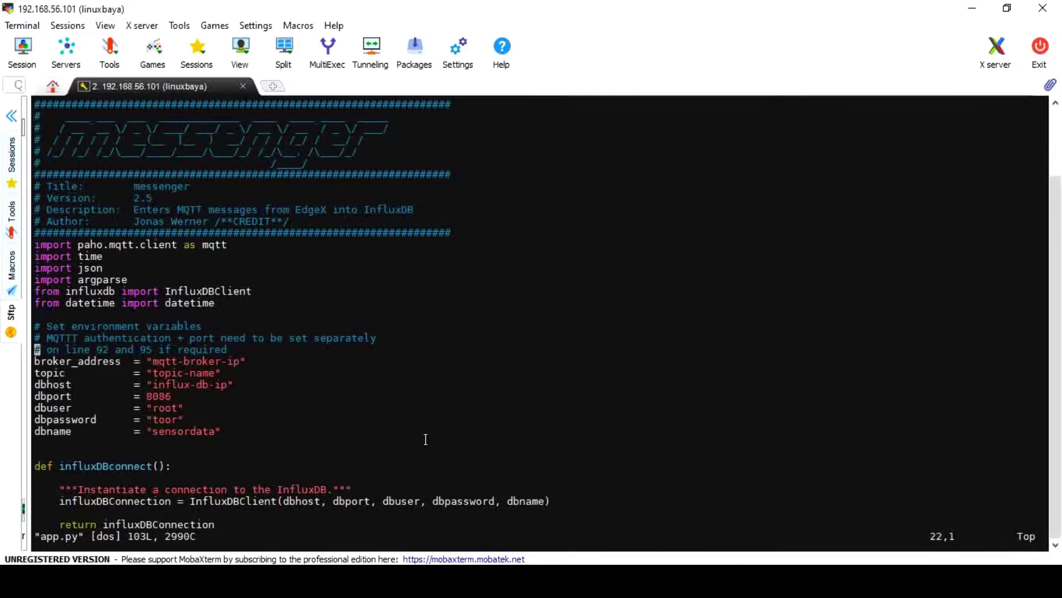
key("Up")
key("Up")
key("Up")
key("Right")
key("Right")
key("Right")
key("Right")
key("Right")
key("Right")
key("Right")
key("Right")
key("Right")
key("Right")
key("Right")
key("Right")
key("Right")
key("Right")
key("Right")
key("Right")
key("Right")
key("Right")
key("Right")
key("Right")
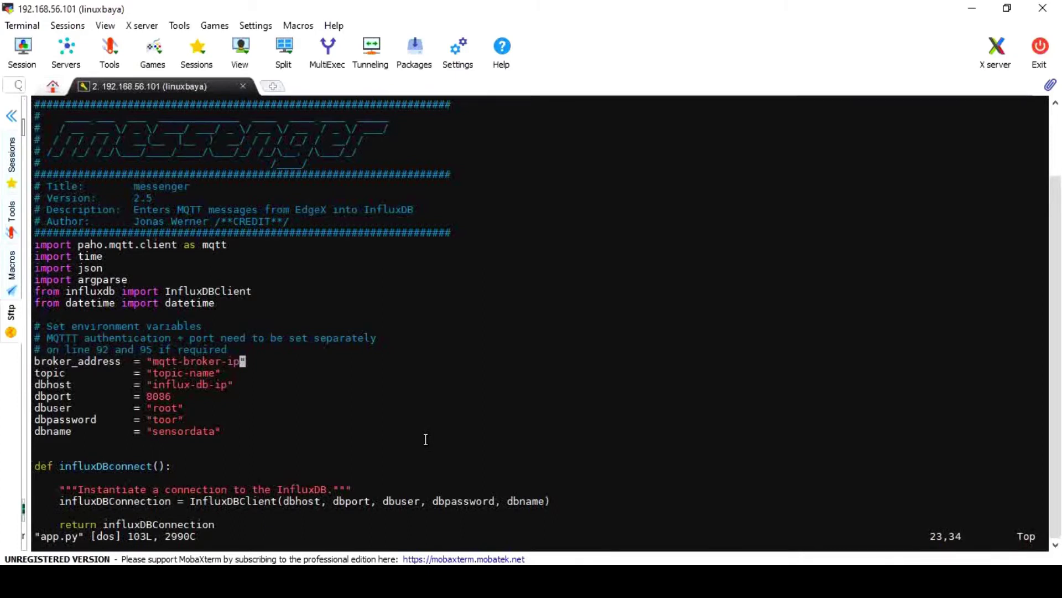
key("i")
key("BackSpace")
key("BackSpace")
key("BackSpace")
key("BackSpace")
key("BackSpace")
key("BackSpace")
key("BackSpace")
key("BackSpace")
key("BackSpace")
key("BackSpace")
key("BackSpace")
key("BackSpace")
key("BackSpace")
key("BackSpace")
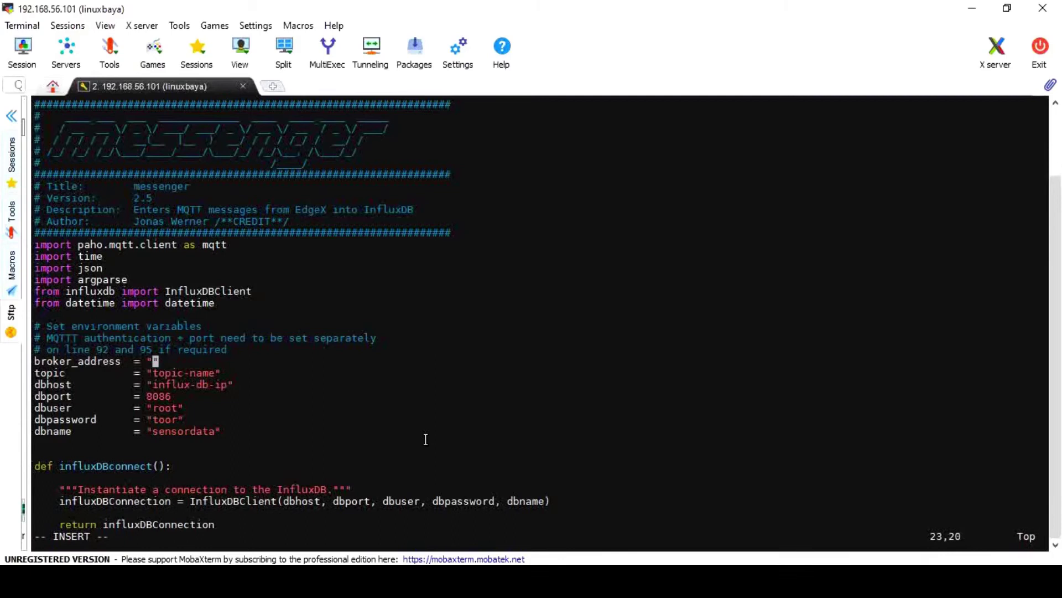
type("192.168.")
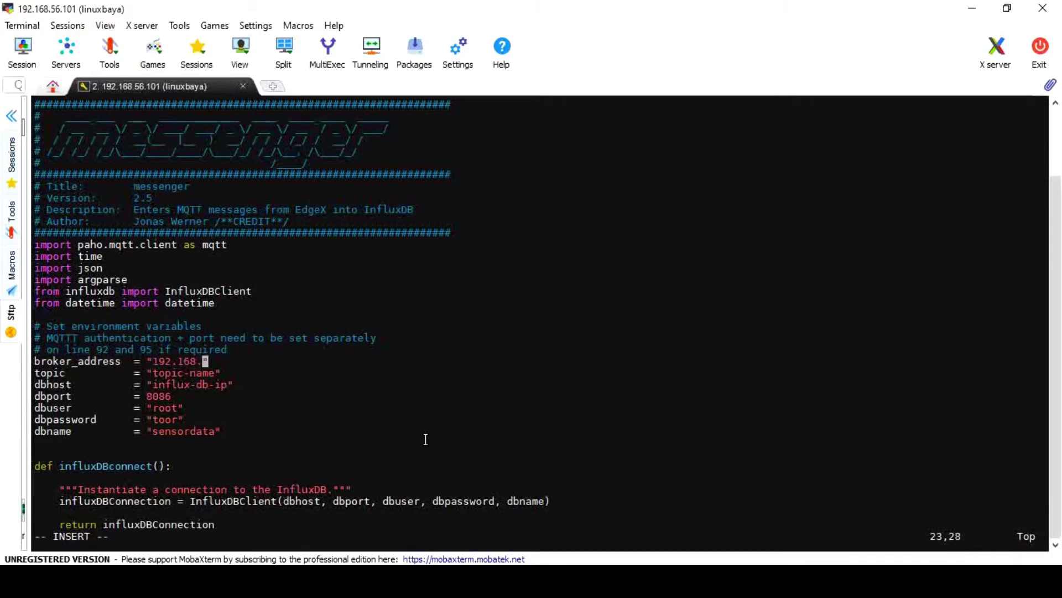
type("56.101")
key("Down")
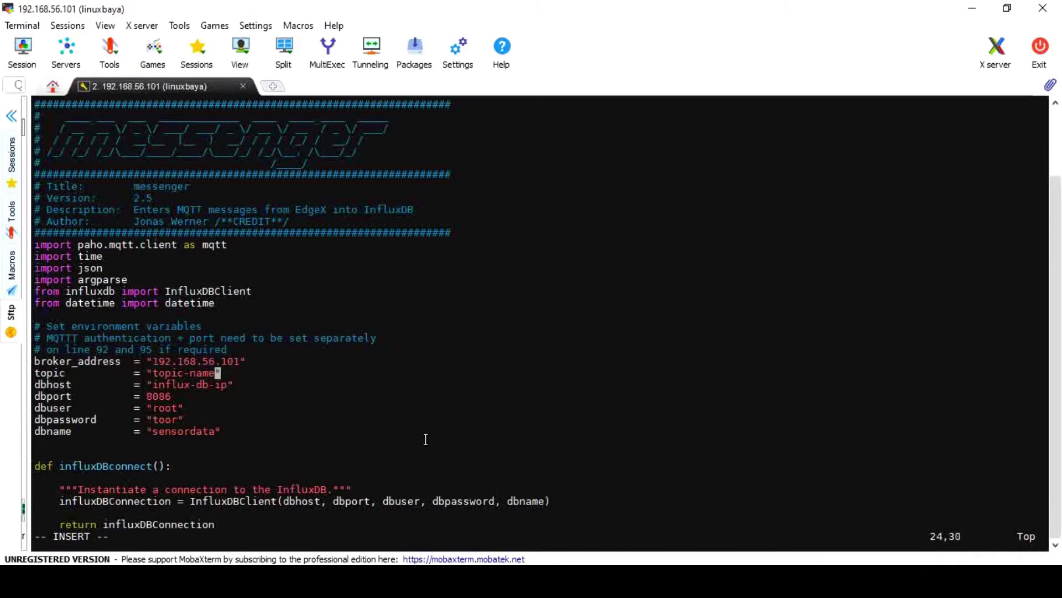
key("BackSpace")
key("BackSpace")
key("BackSpace")
key("BackSpace")
key("BackSpace")
key("BackSpace")
key("BackSpace")
key("BackSpace")
key("BackSpace")
type("se")
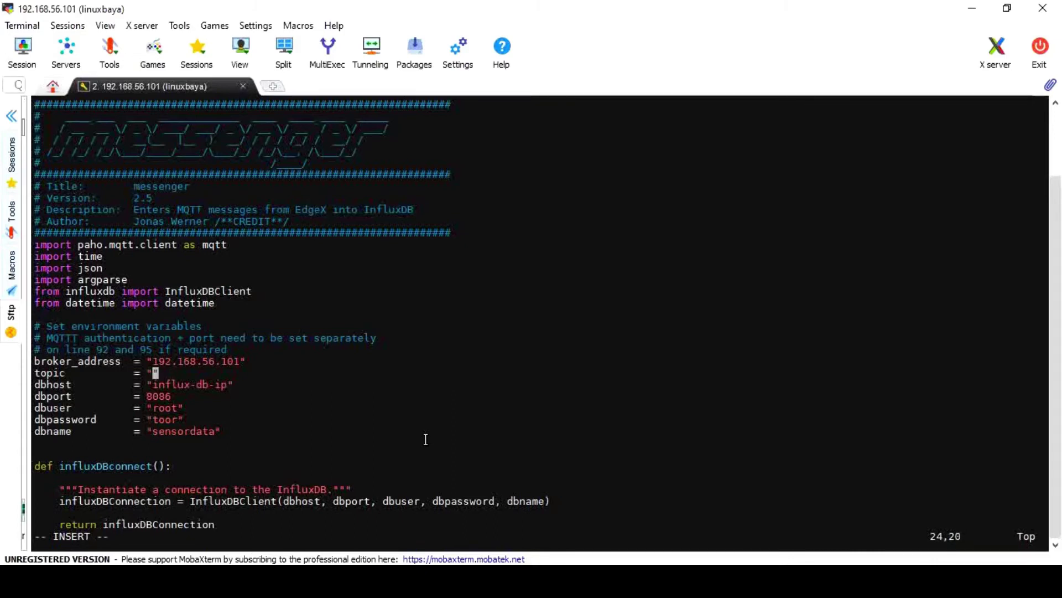
type("edgex-topic")
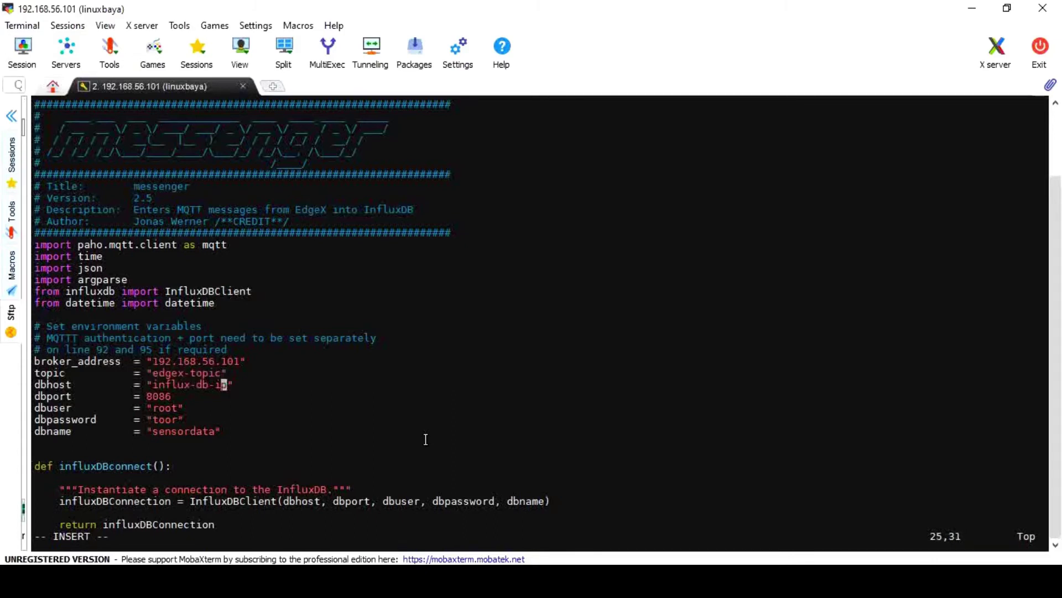
Replace the dbhost value with 192.168.56.101 copied from the broker line
key("Delete")
key("BackSpace")
key("BackSpace")
key("BackSpace")
key("BackSpace")
key("BackSpace")
key("BackSpace")
key("BackSpace")
key("BackSpace")
key("BackSpace")
key("BackSpace")
key("BackSpace")
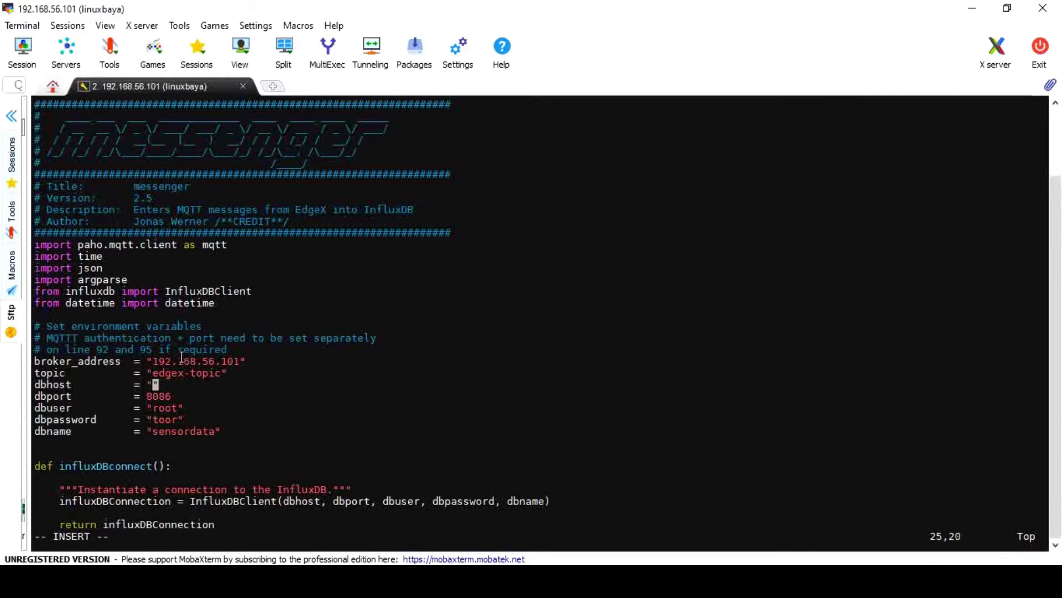
left_click_drag(154, 361, 234, 359)
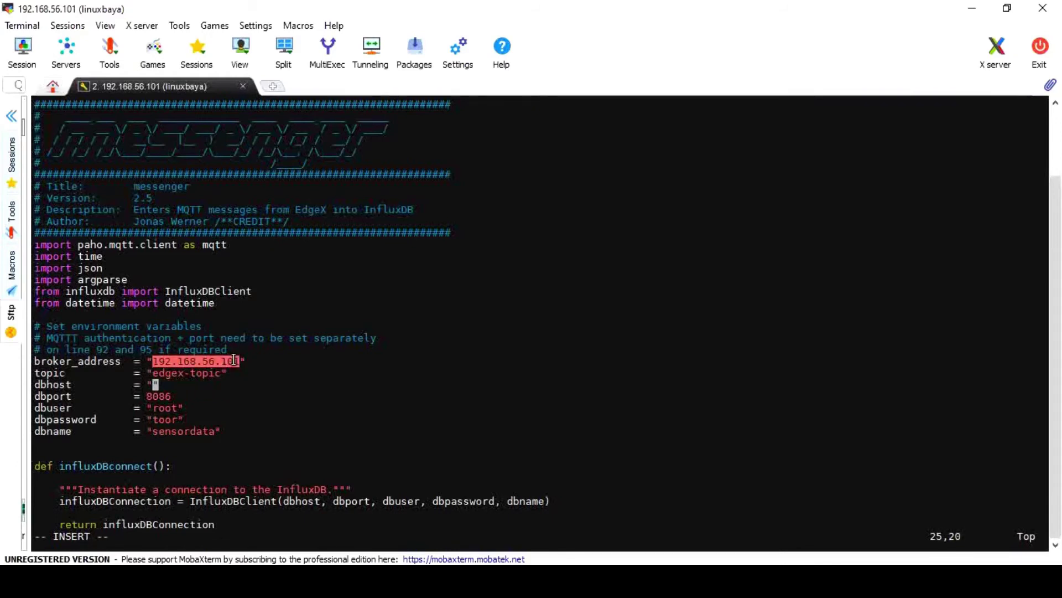
right_click(234, 360)
left_click(292, 421)
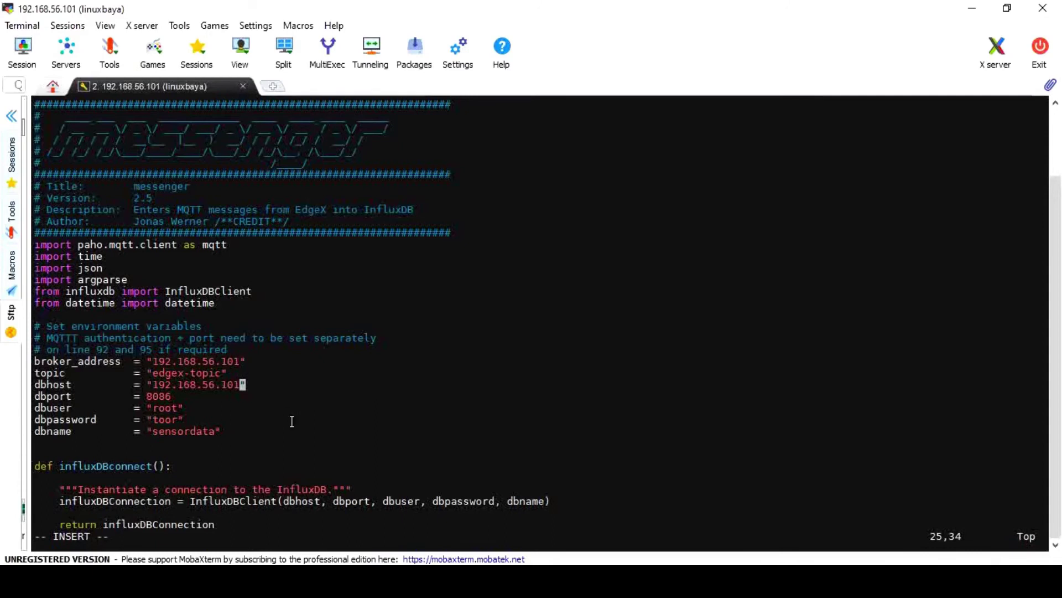
key("Escape")
Save app.py and build the image with 'docker build -t subscriber .'
type(":wq")
key("Return")
key("alt+Tab")
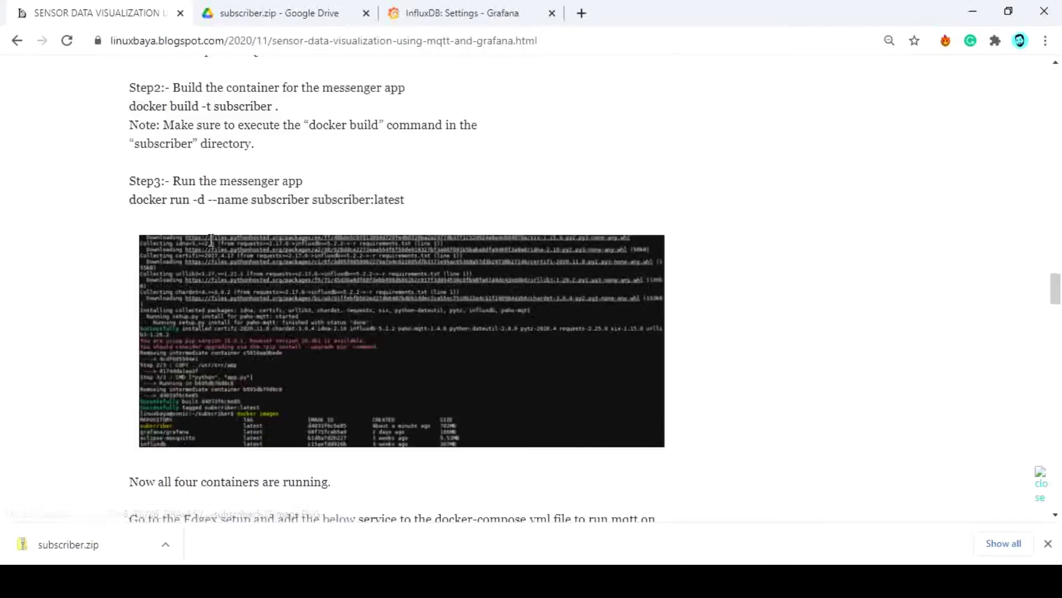
scroll(119, 180, "up", 2)
left_click_drag(131, 184, 272, 185)
key("ctrl+c")
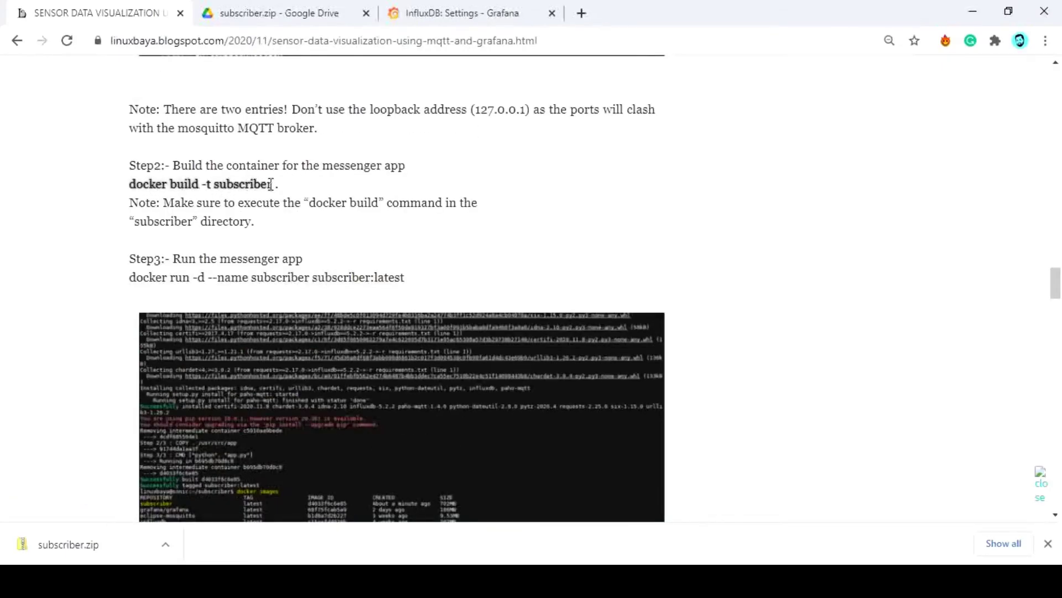
key("alt+Tab")
right_click(344, 263)
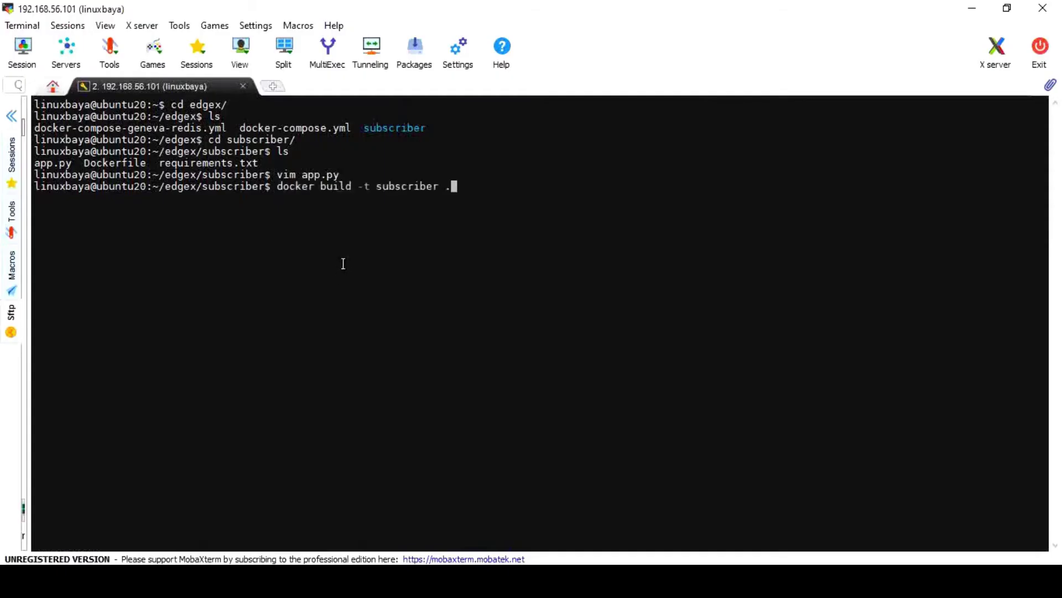
type(".")
key("Return")
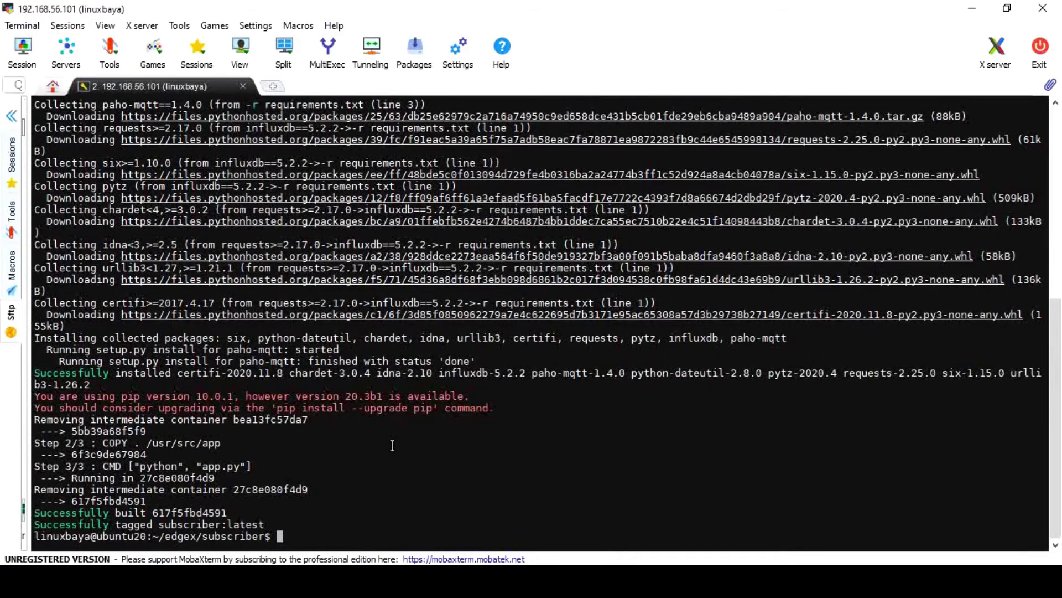
Start the subscriber container from subscriber:latest and clear the terminal
key("alt+Tab")
left_click_drag(130, 279, 399, 282)
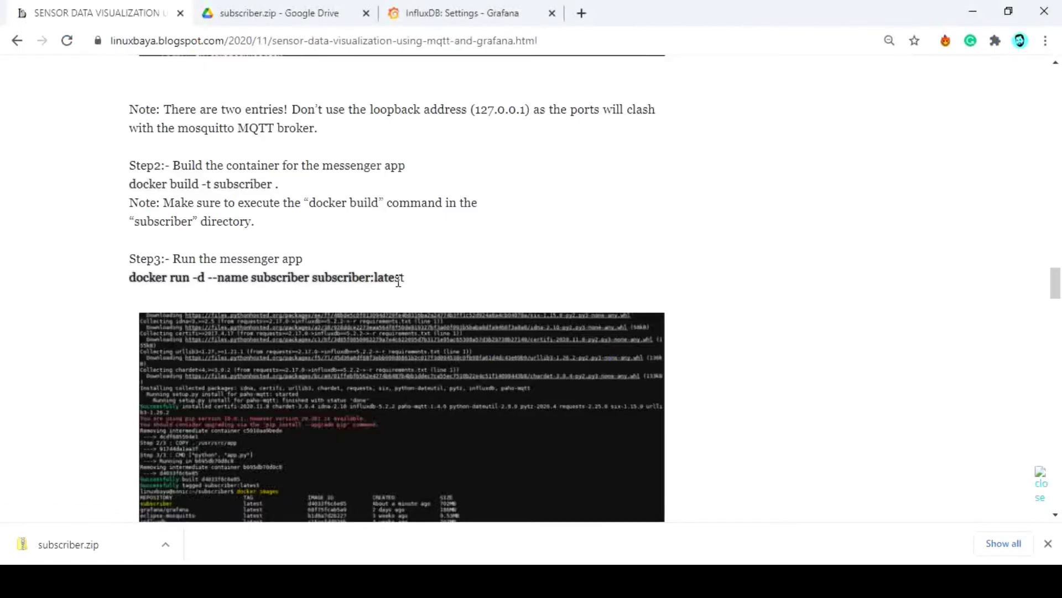
key("ctrl+c")
key("alt+Tab")
right_click(442, 443)
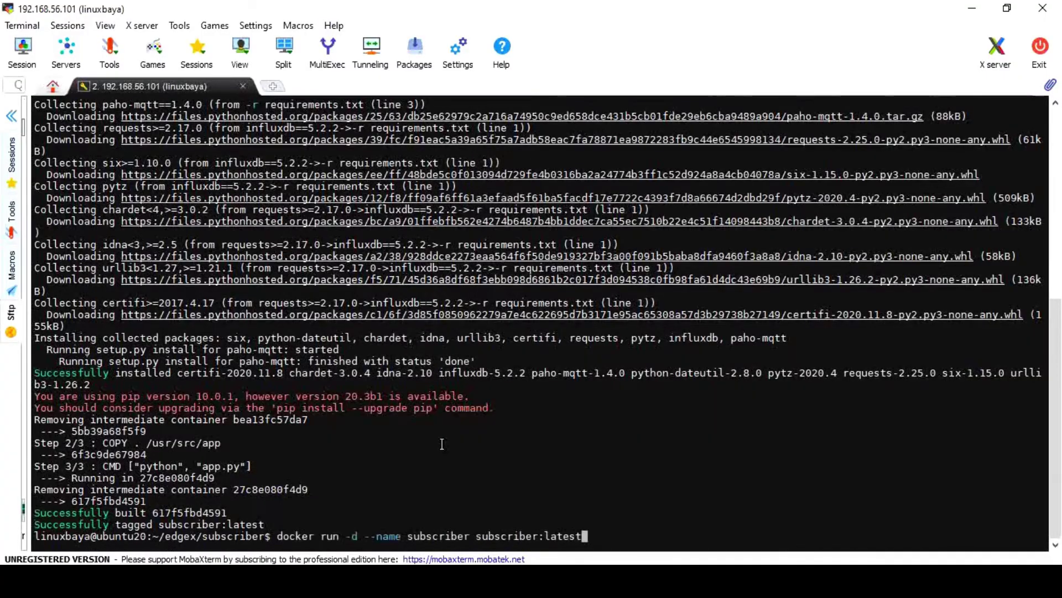
key("Return")
type("clear")
key("Return")
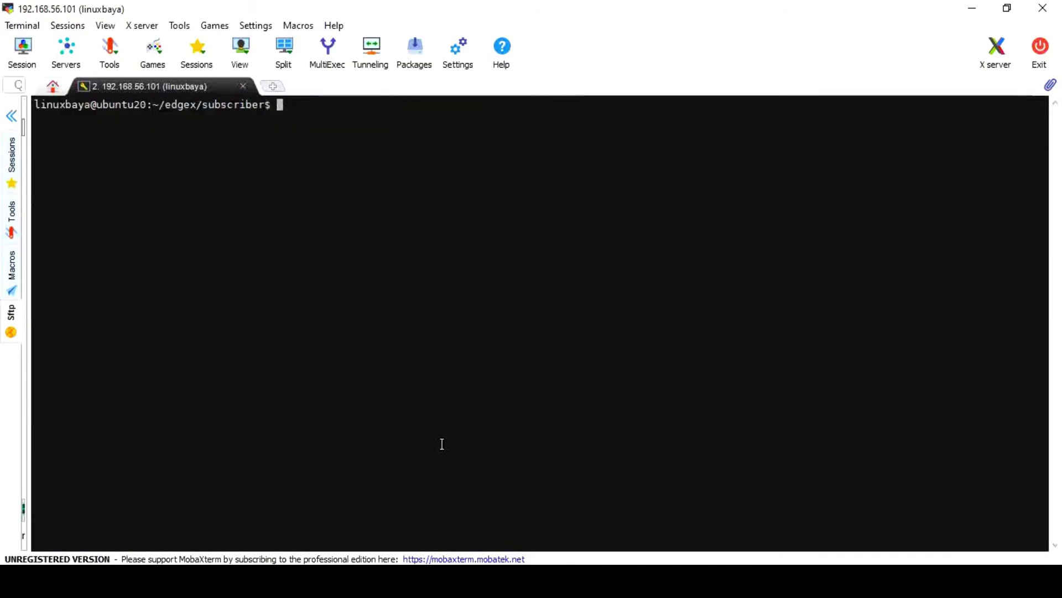
List running containers, then open the blog's updated docker-compose.yml Google Drive link
type("docker ps")
key("Return")
key("alt+Tab")
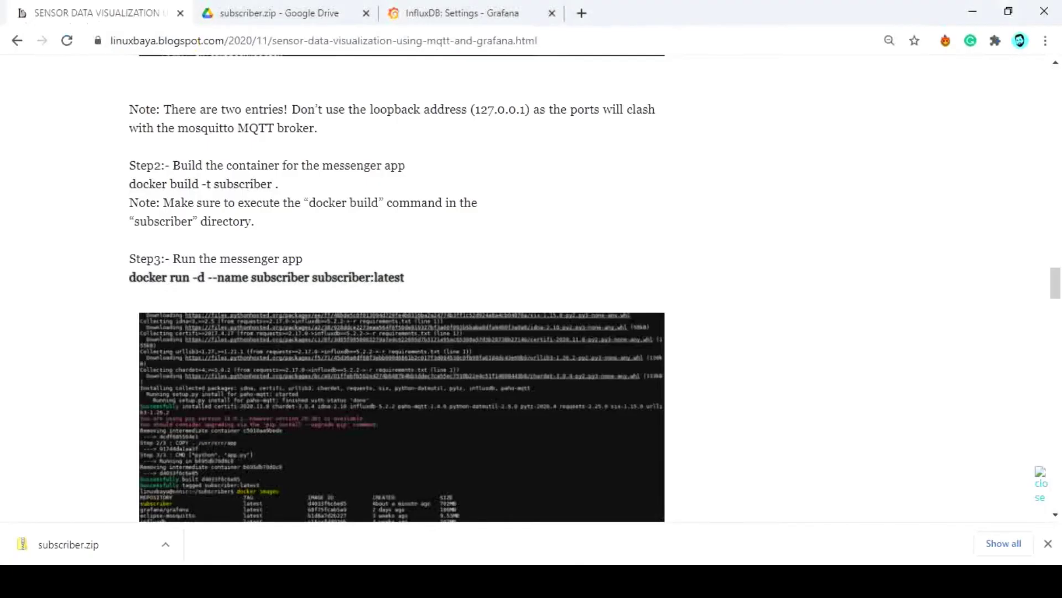
scroll(399, 348, "down", 4)
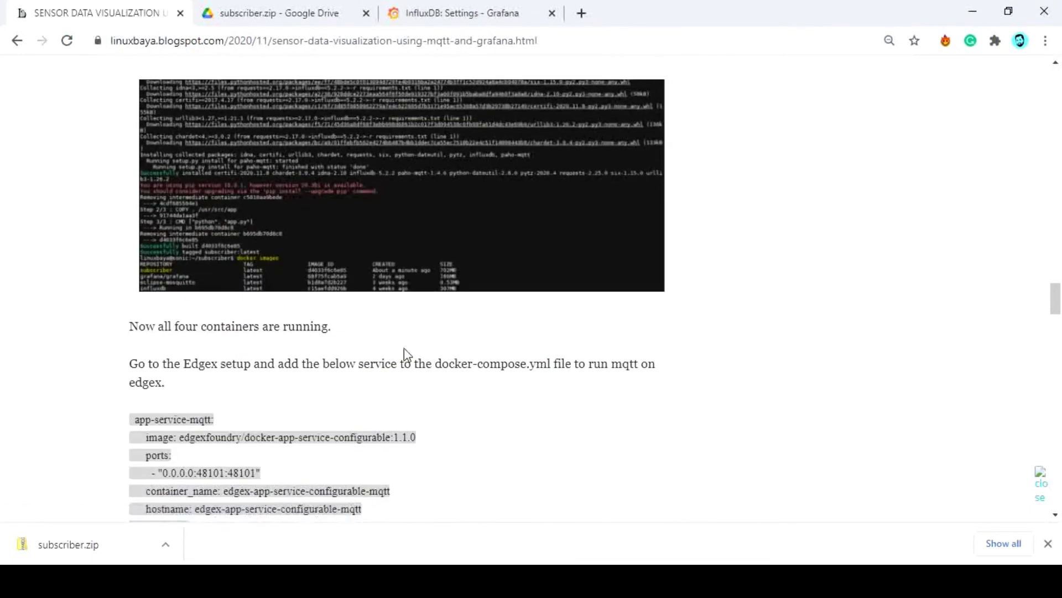
scroll(404, 351, "down", 3)
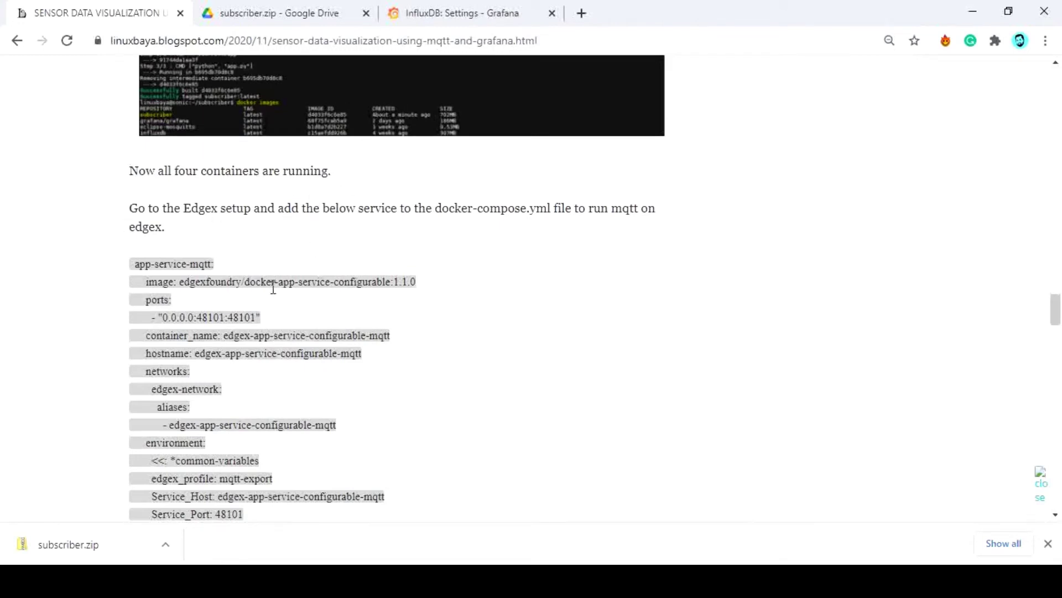
scroll(273, 288, "down", 12)
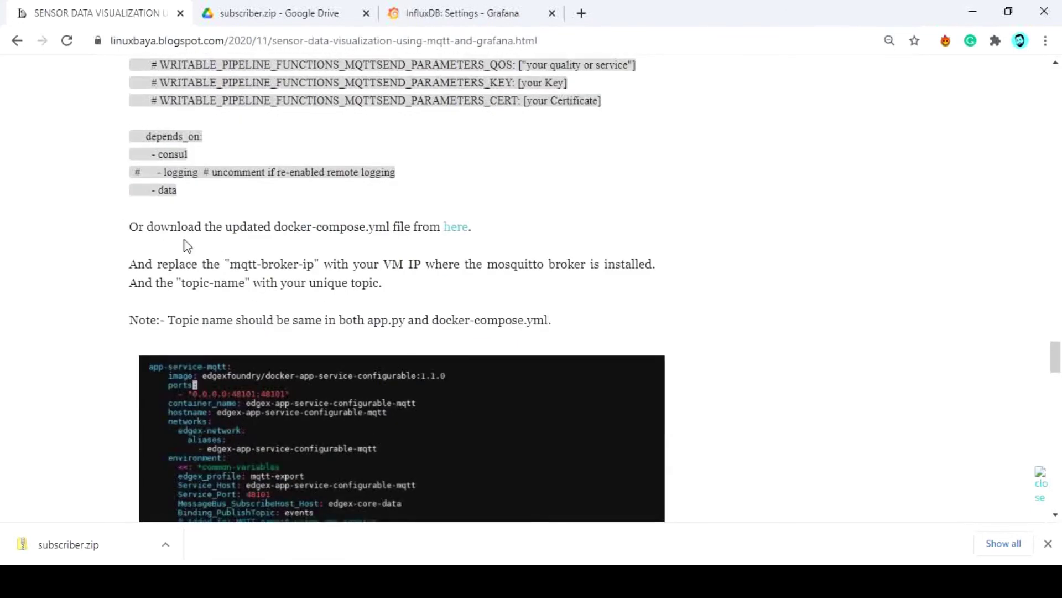
left_click(455, 235)
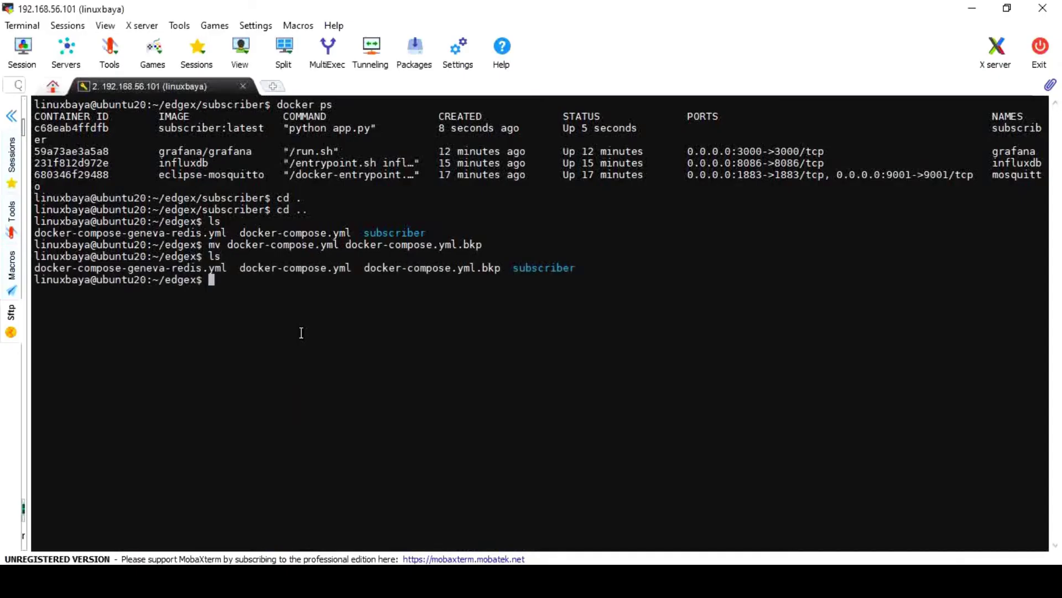
Edit docker-compose.yml in vim, setting ADDRESSABLE_ADDRESS to 192.168.56.101 and ADDRESSABLE_TOPIC to edgex-topic
type("vim docker-compose.yml")
key("Return")
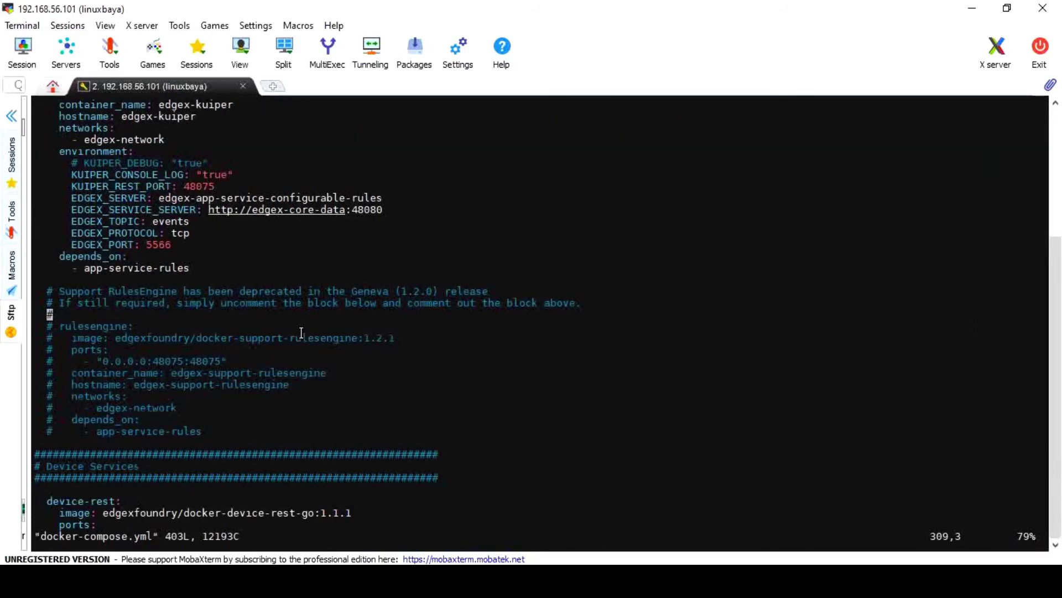
key("BackSpace")
key("BackSpace")
key("BackSpace")
key("BackSpace")
key("BackSpace")
key("BackSpace")
key("BackSpace")
key("BackSpace")
key("BackSpace")
key("BackSpace")
key("BackSpace")
key("BackSpace")
key("BackSpace")
key("BackSpace")
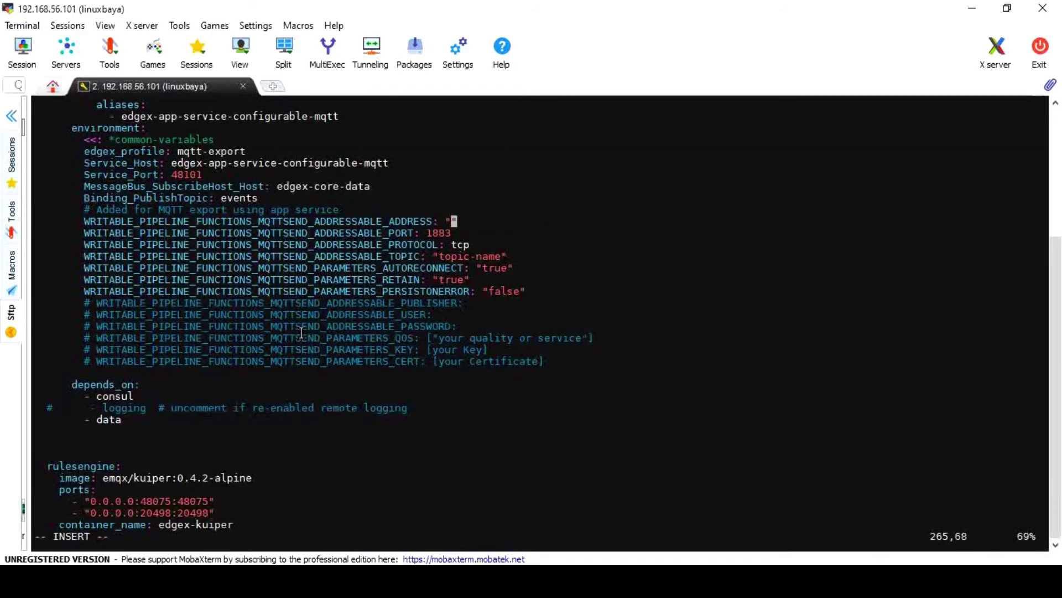
type("192.168.1")
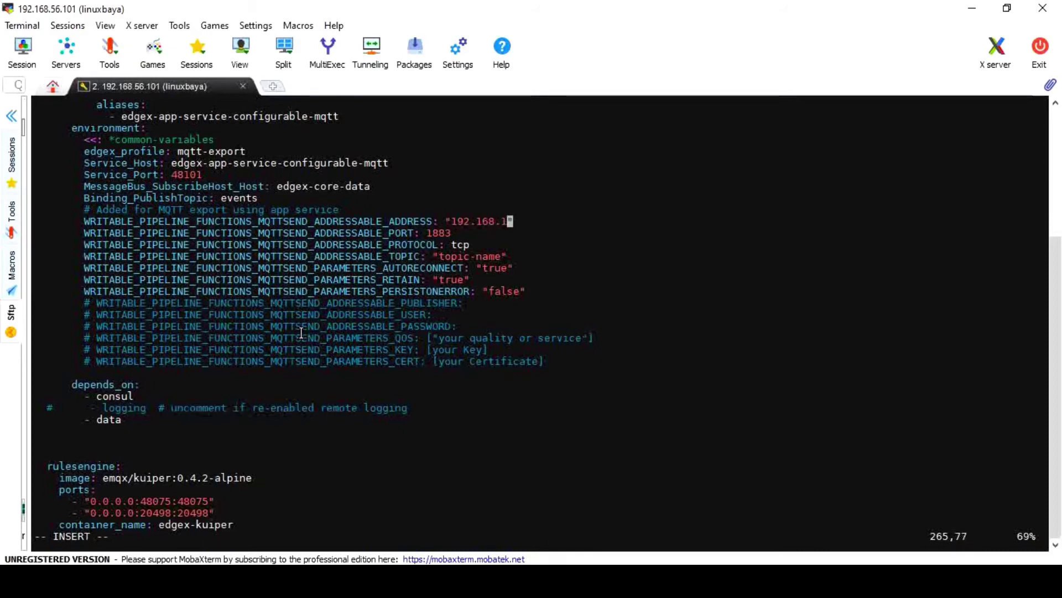
type("56.101")
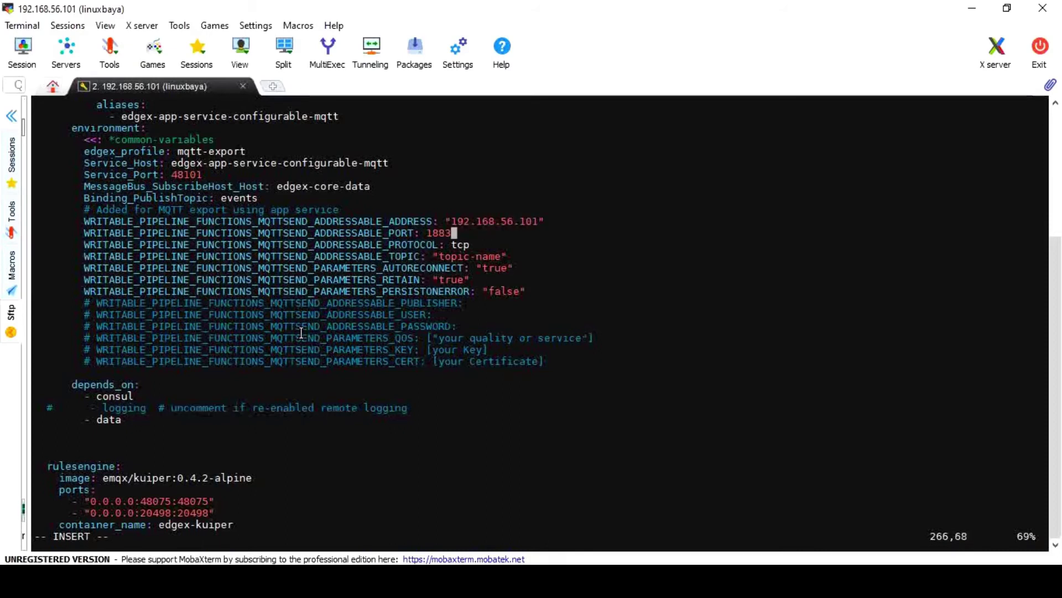
key("Down")
key("Down")
key("BackSpace")
key("BackSpace")
key("BackSpace")
key("BackSpace")
key("BackSpace")
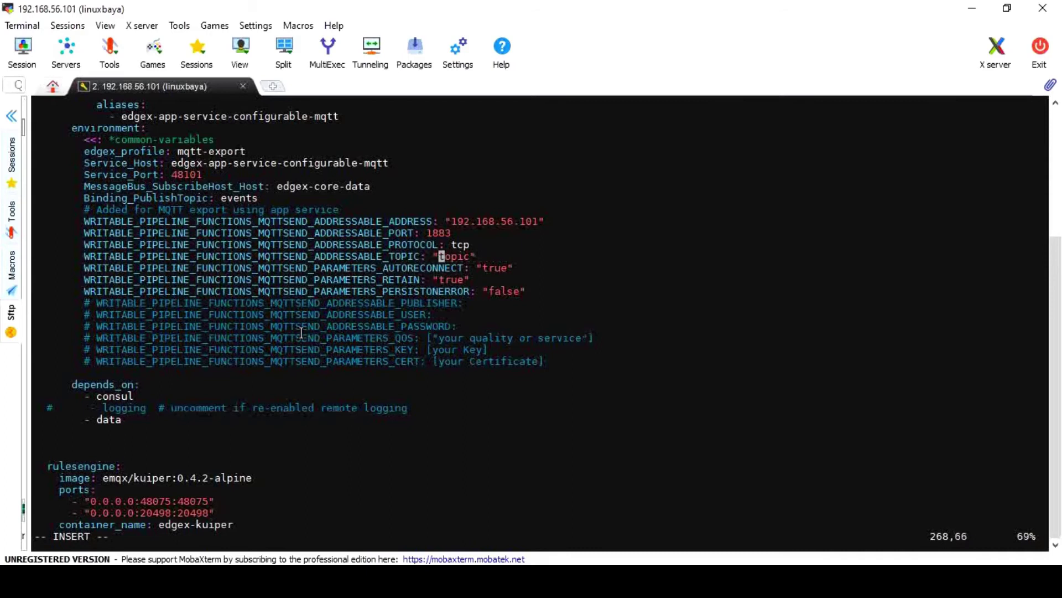
type("edgex-")
key("Down")
key("Down")
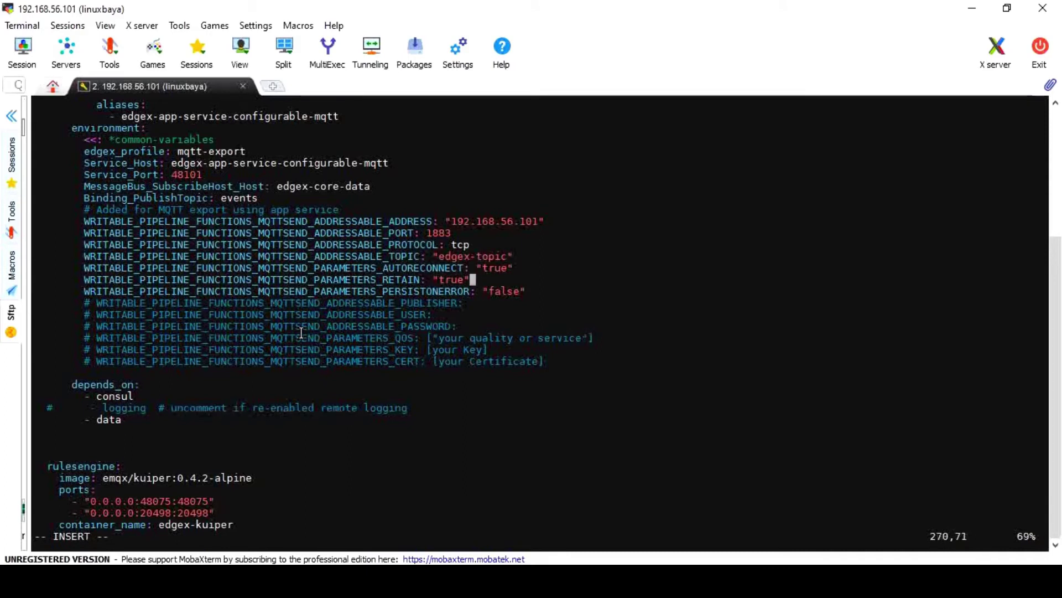
key("Escape")
Save docker-compose.yml, recreate the stack with docker-compose up -d --remove-orphans, and check docker ps
type(":wq")
key("Return")
type("docker")
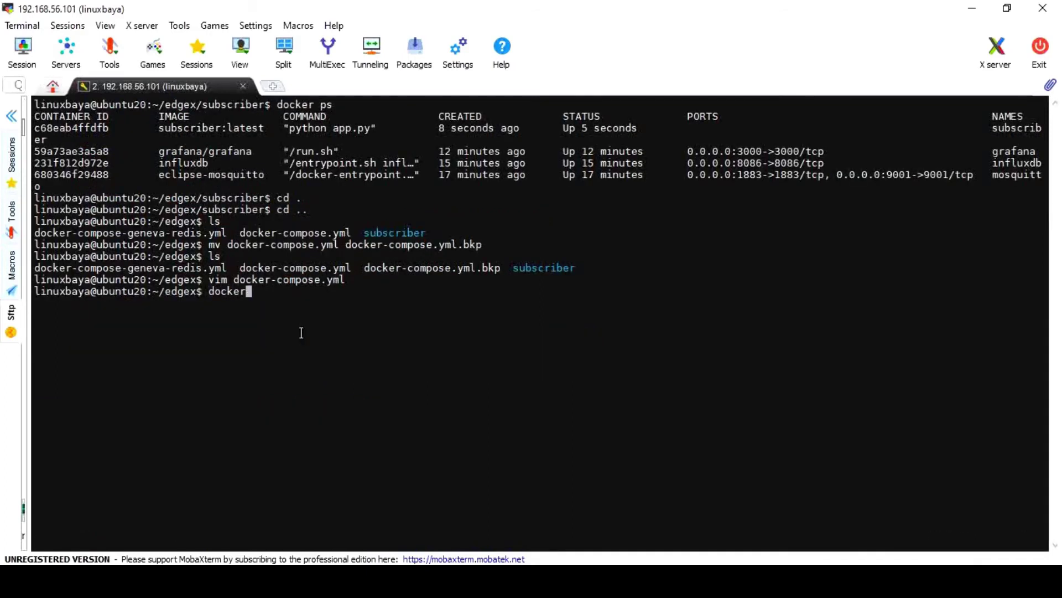
type("-compose up -d --remove")
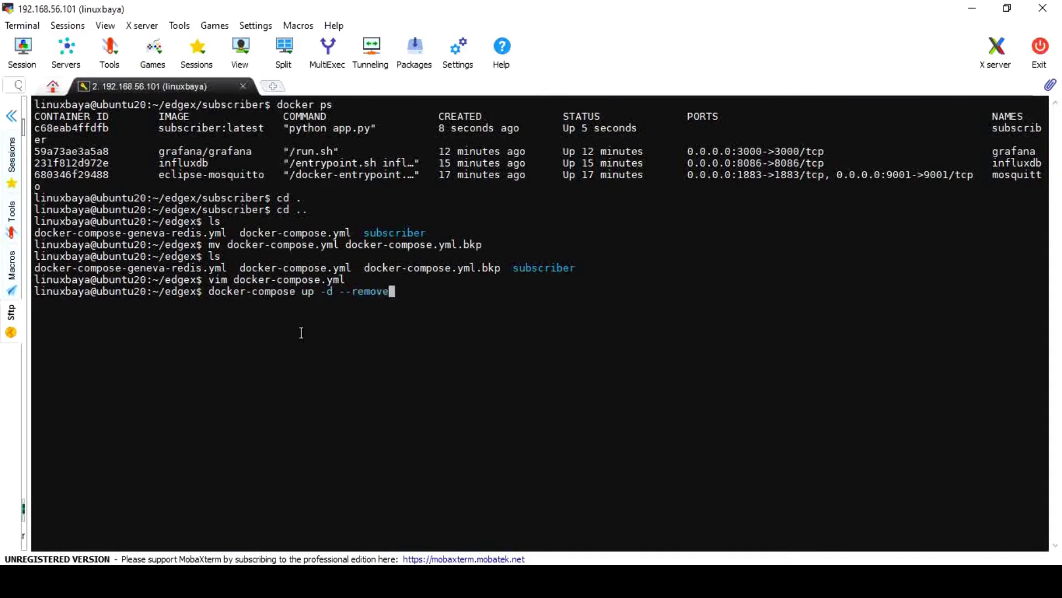
type("-orphans")
key("Return")
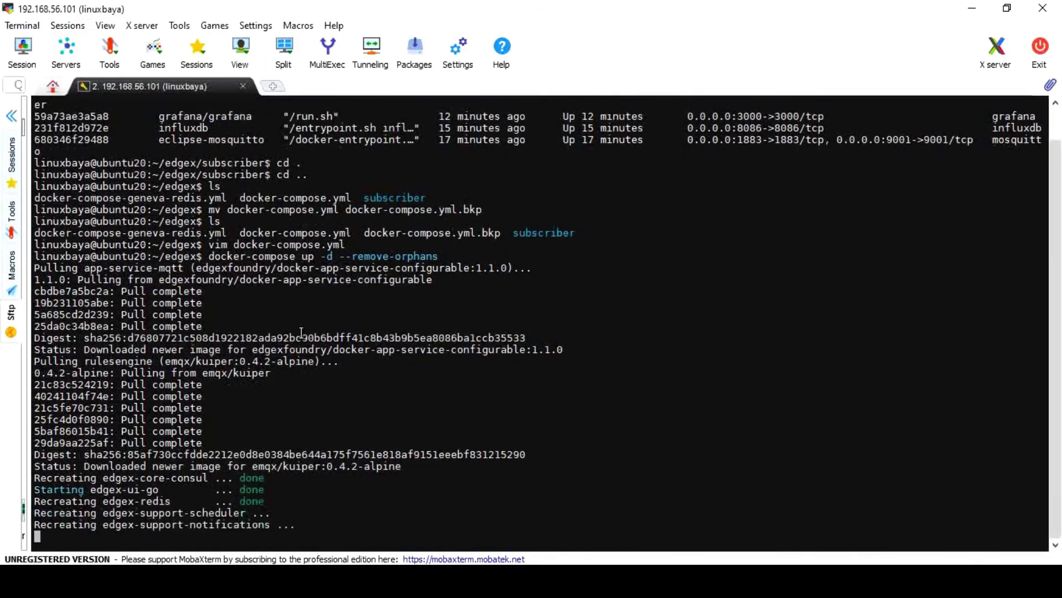
type("docker ps")
key("Return")
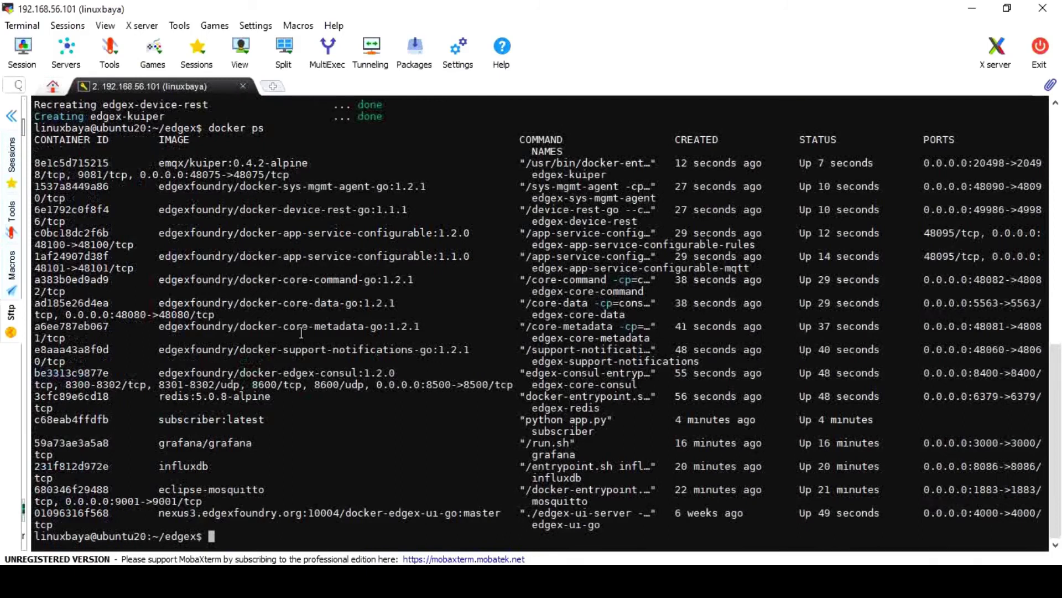
Open a Command Prompt in the Desktop folder from the Explorer address bar
key("alt+Tab")
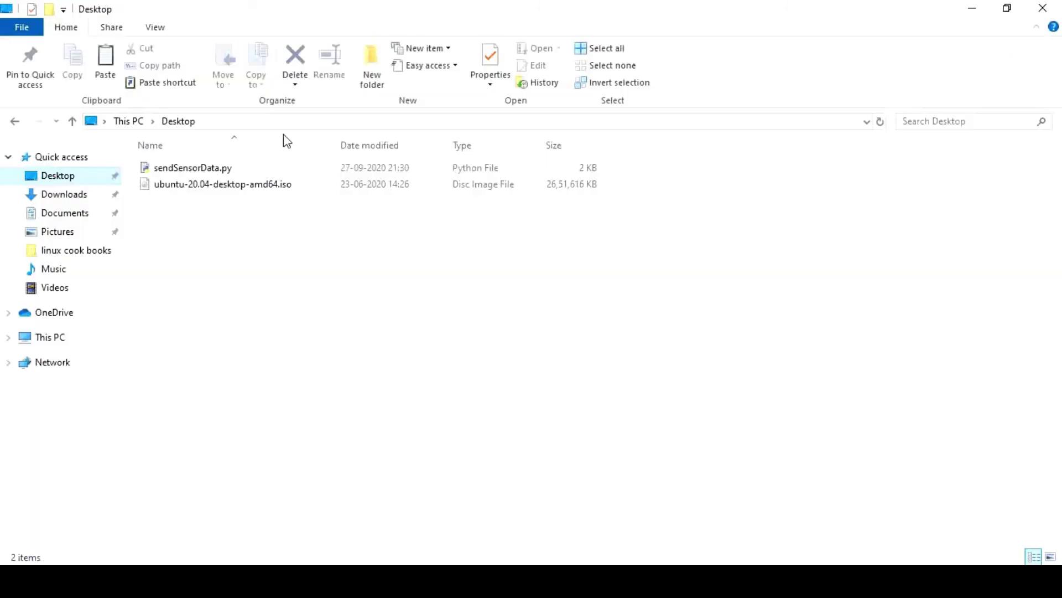
left_click(254, 125)
type("cmd")
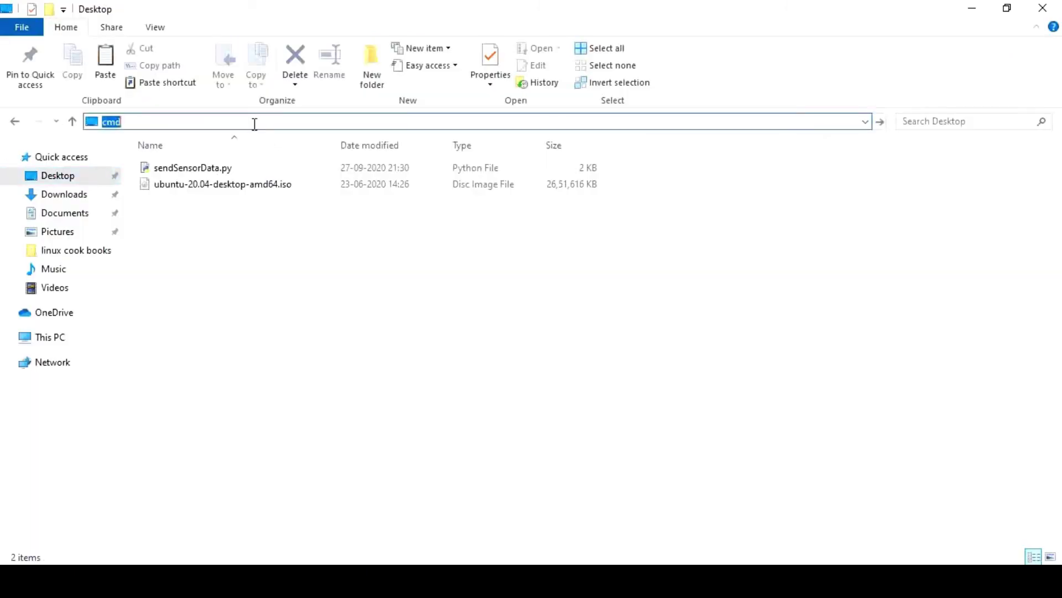
key("Return")
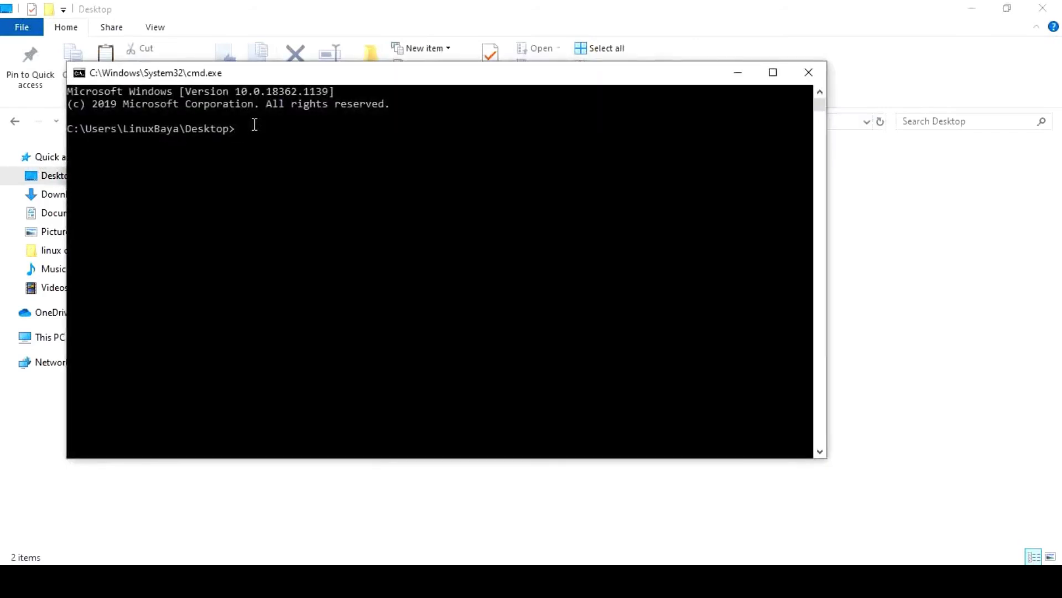
Run python sendSensorData.py and mark the sent temperature 27.00 and humidity 63.00 values
type("pthon s")
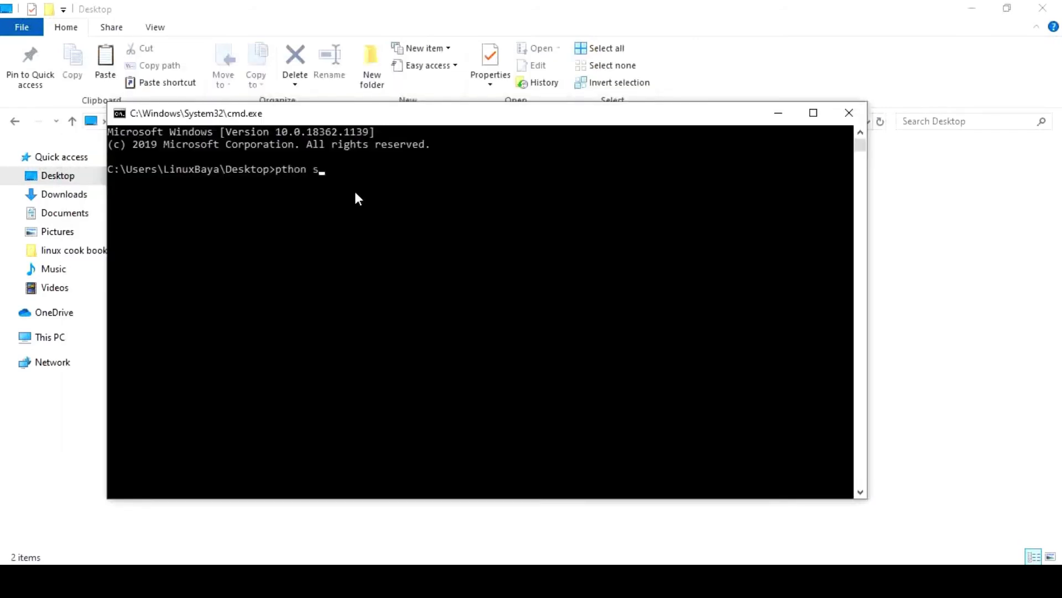
key("Tab")
key("Return")
type("pyth")
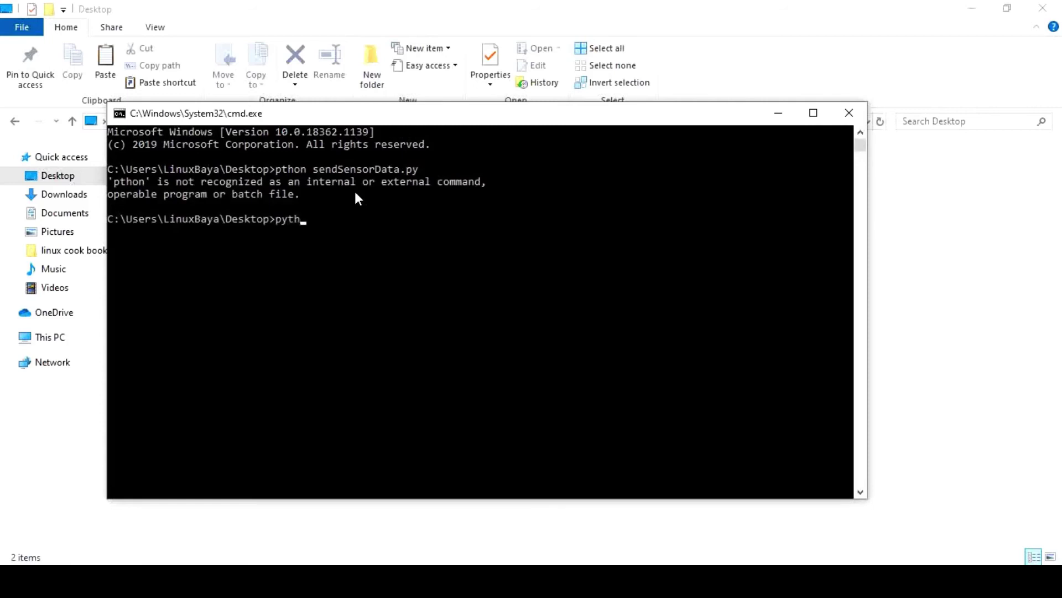
type("on se")
key("Tab")
key("Return")
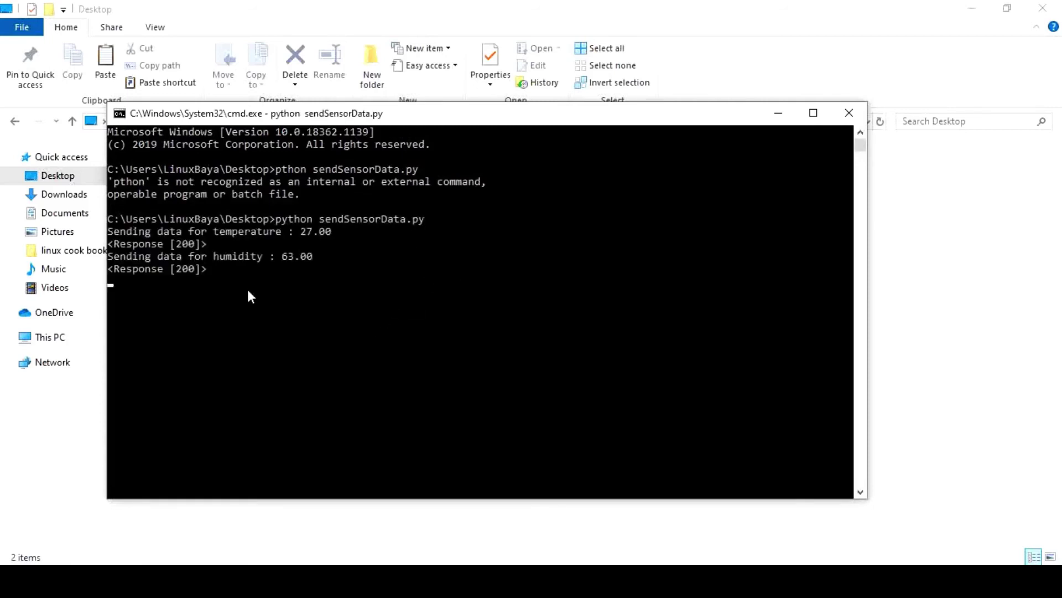
left_click(302, 231)
left_click(309, 255)
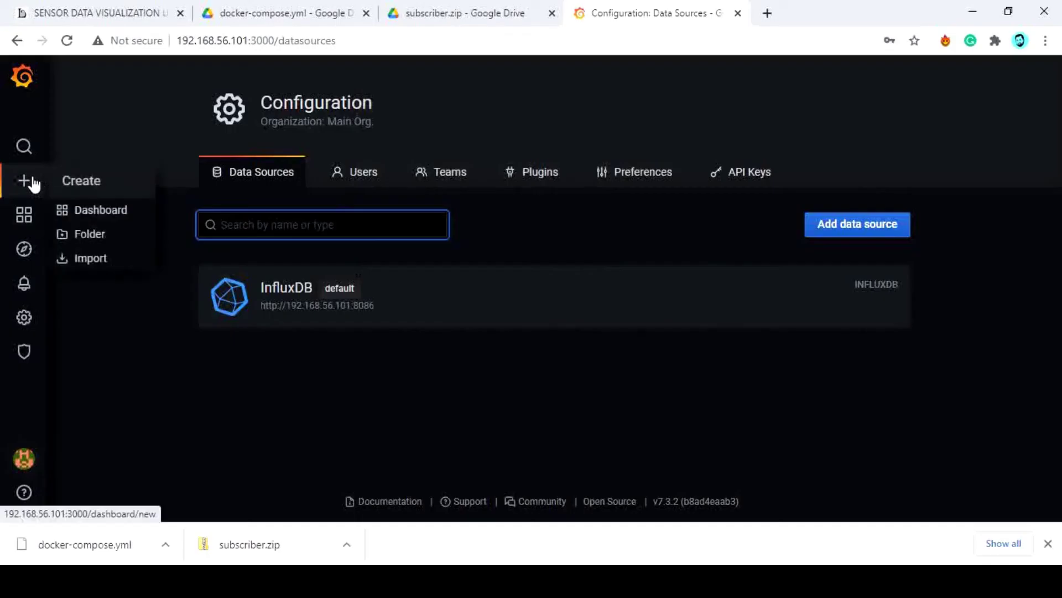
Create a new dashboard with a panel querying temperature from Temp_and_Humidity_sensor_data
left_click(99, 209)
left_click(327, 231)
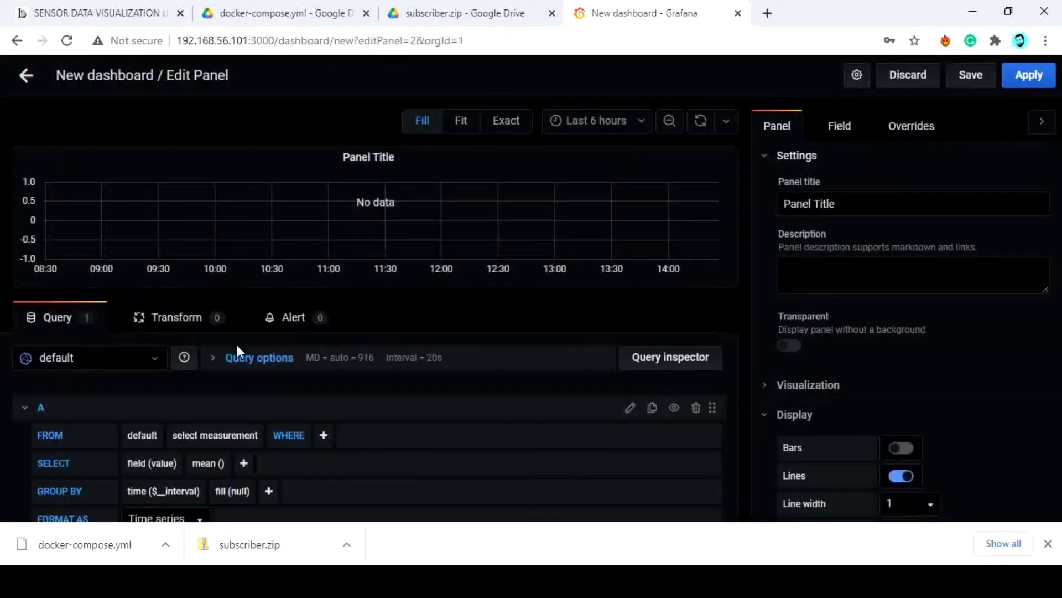
left_click(249, 436)
left_click(248, 466)
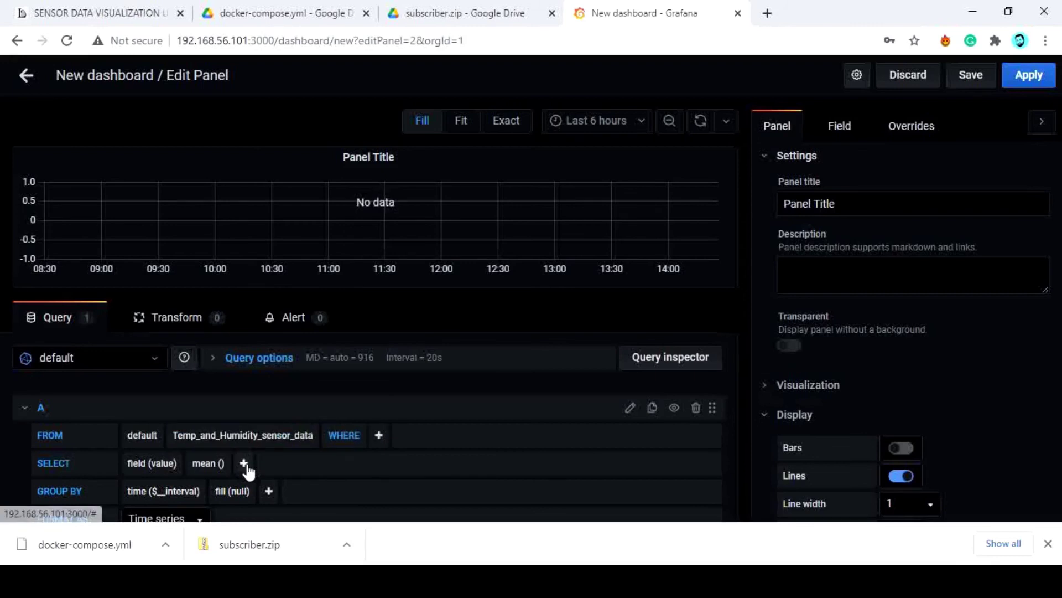
left_click(1048, 543)
scroll(384, 368, "down", 2)
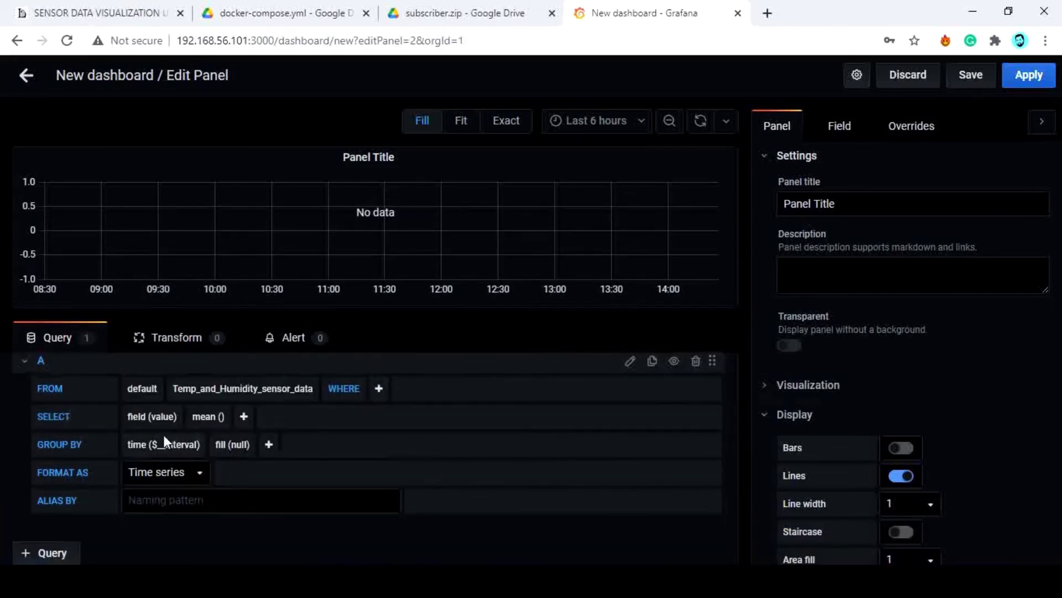
left_click(166, 421)
left_click(206, 450)
Replace mean() with distinct() on the temperature query, title the panel Temp, and apply it
right_click(239, 418)
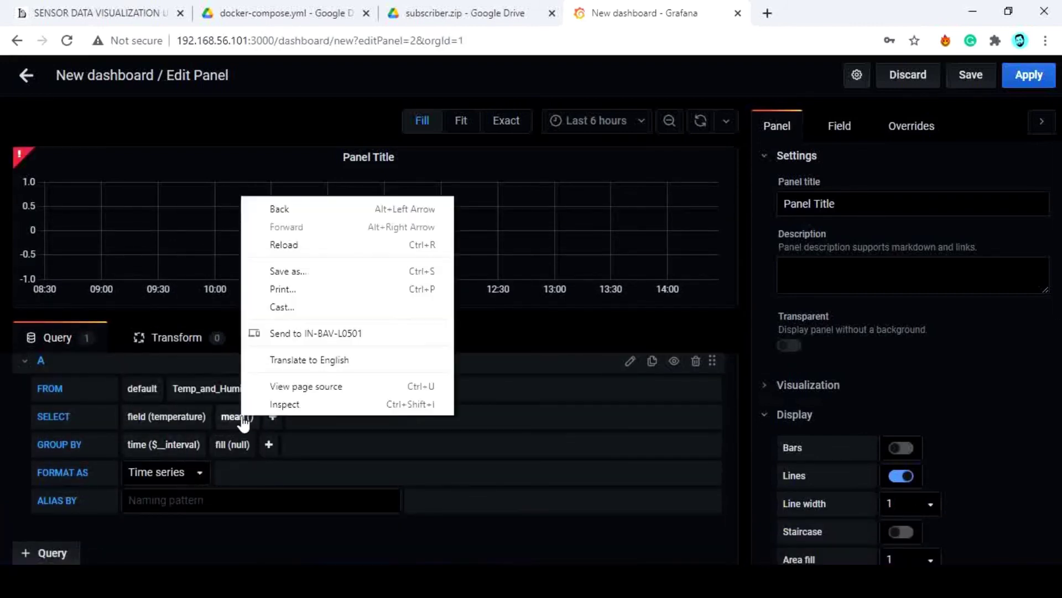
left_click(237, 420)
left_click(249, 440)
left_click(225, 416)
mouse_move(288, 451)
left_click(352, 464)
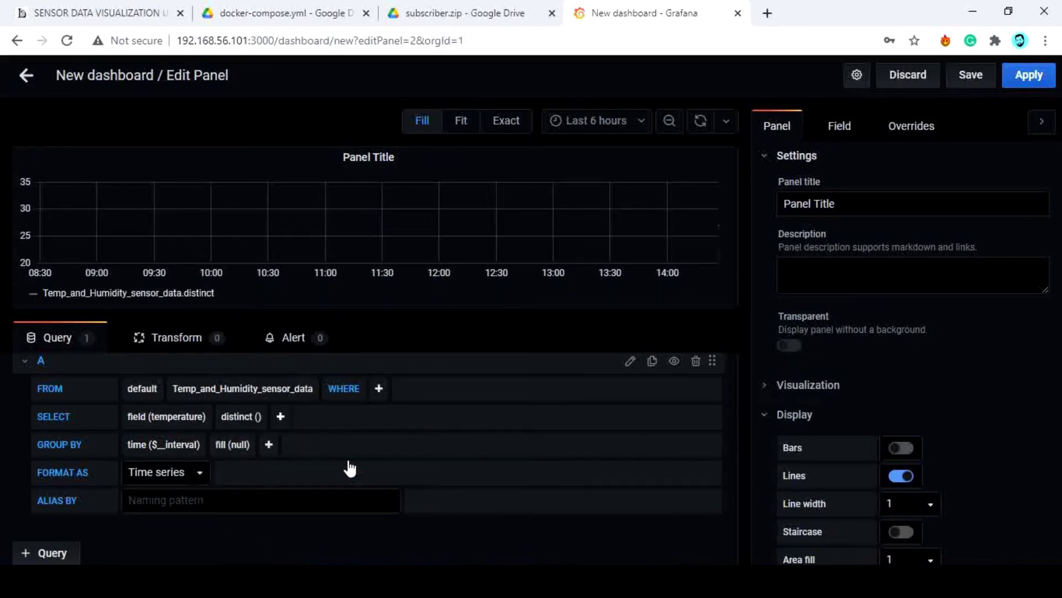
triple_click(772, 197)
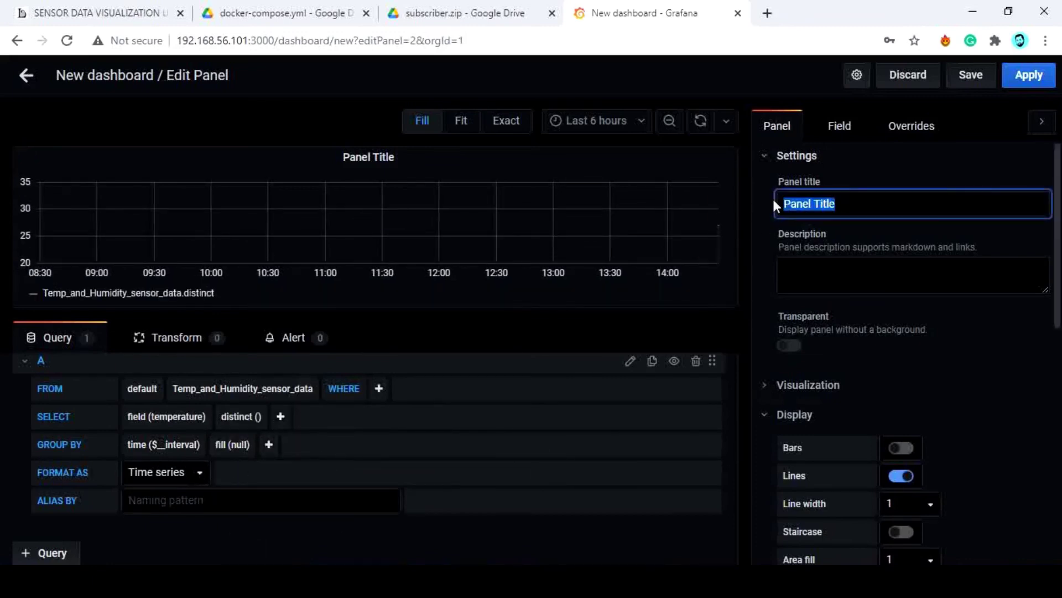
type("Temp")
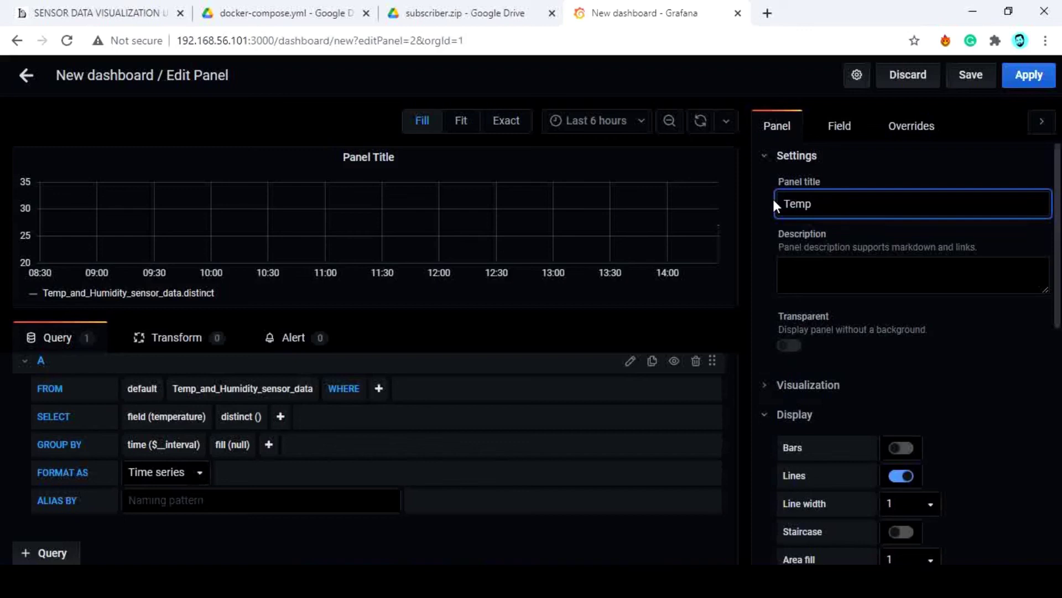
left_click(1026, 78)
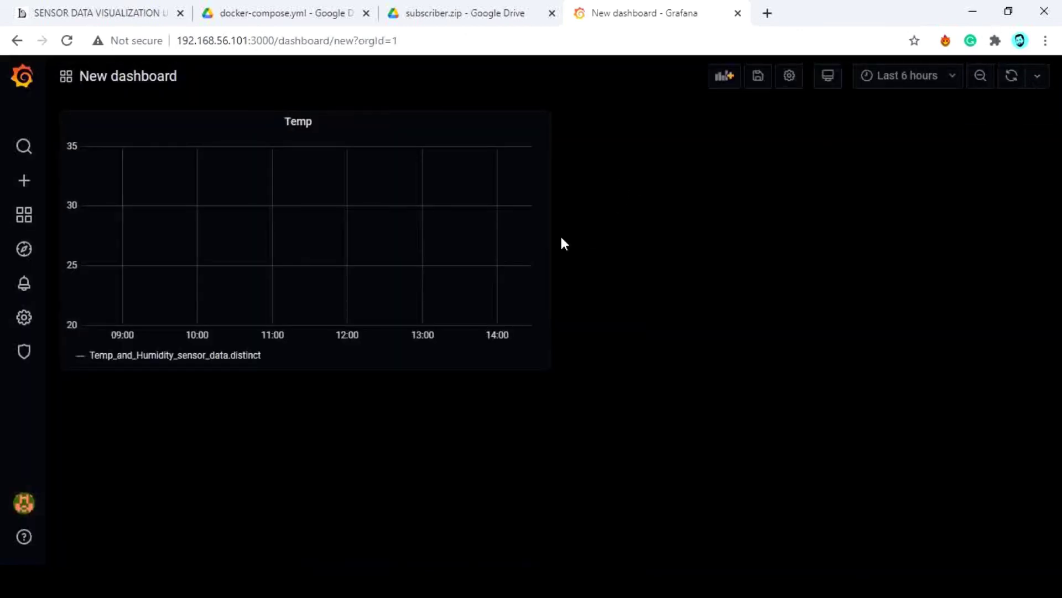
Add a second panel querying the humidity field of Temp_and_Humidity_sensor_data
left_click(724, 76)
left_click(330, 206)
left_click(194, 453)
left_click(241, 482)
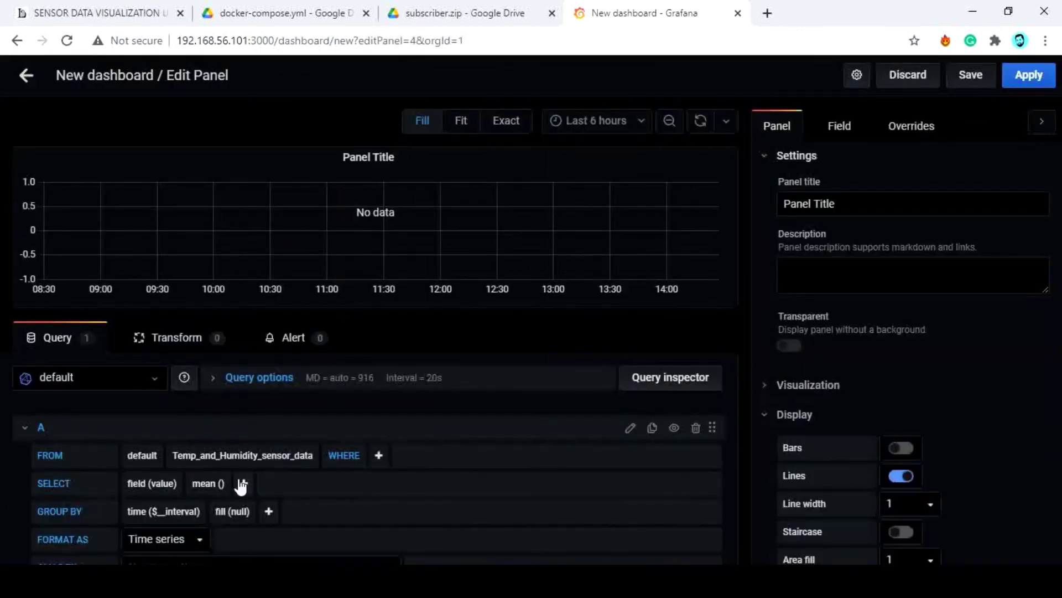
left_click(166, 483)
left_click(166, 498)
Swap mean() for distinct() on the humidity query and select the panel title for renaming
left_click(209, 483)
left_click(224, 498)
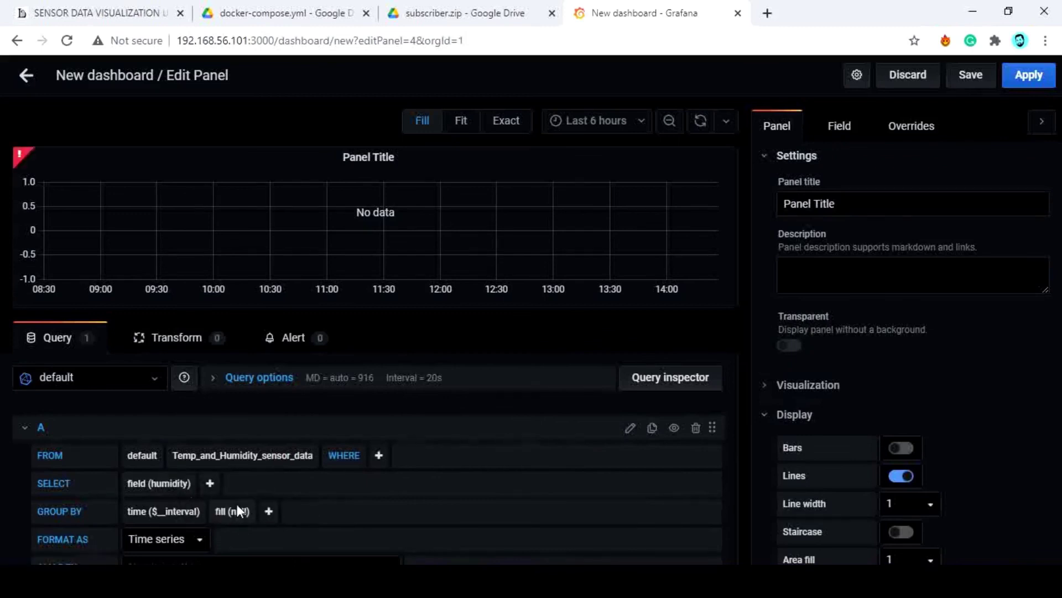
left_click(210, 483)
left_click(337, 526)
triple_click(880, 207)
Title the second panel Humidity, then move and resize the Temp panel beside it
type("Hu")
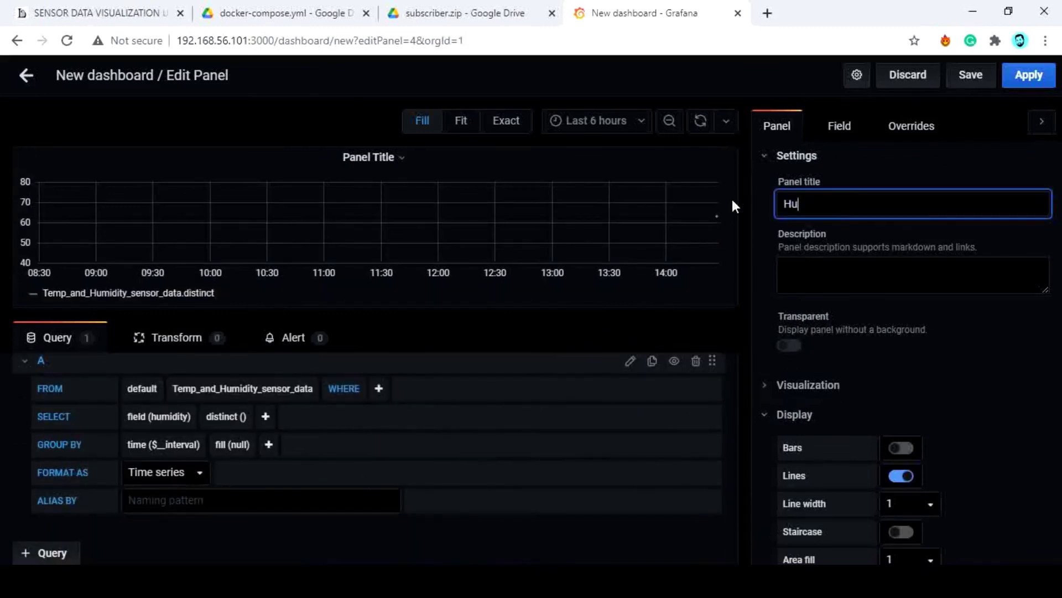
type("midity")
key("Escape")
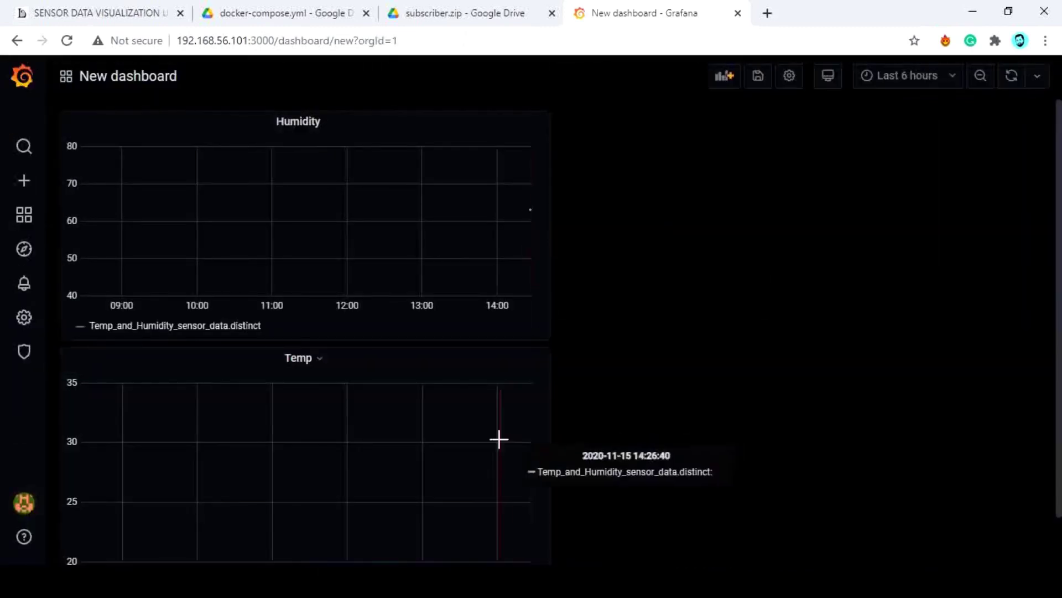
left_click_drag(492, 359, 992, 122)
left_click_drag(1022, 360, 991, 334)
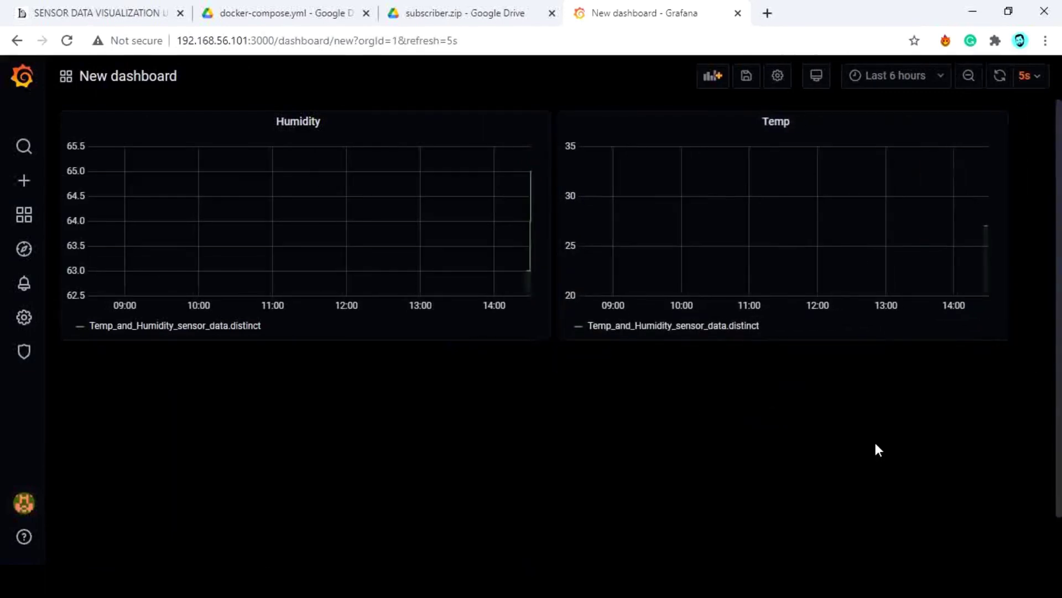